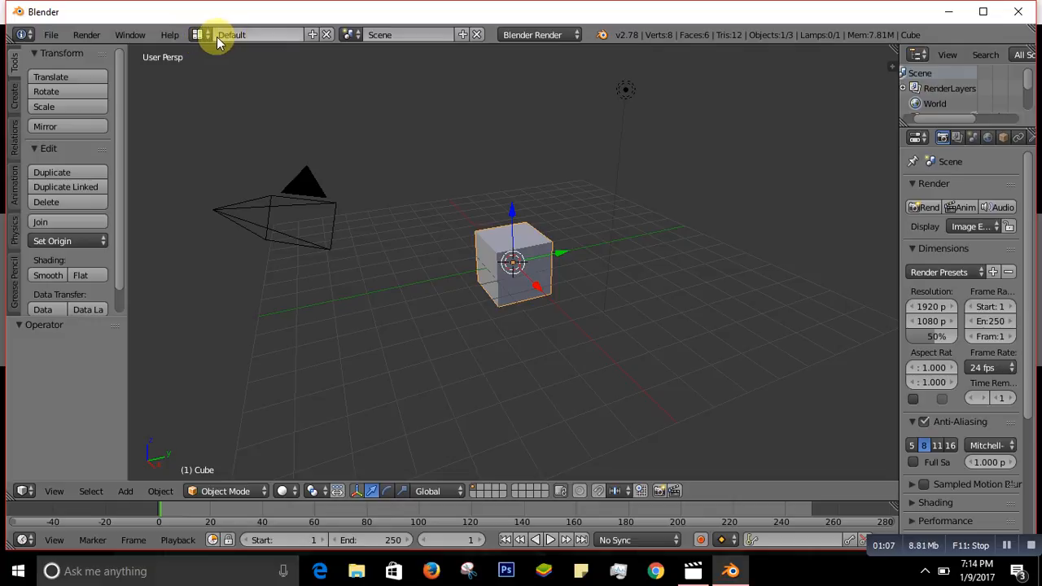
Step: Switch the screen layout to Animation
{"action": "left_click", "coordinate": [208, 36]}
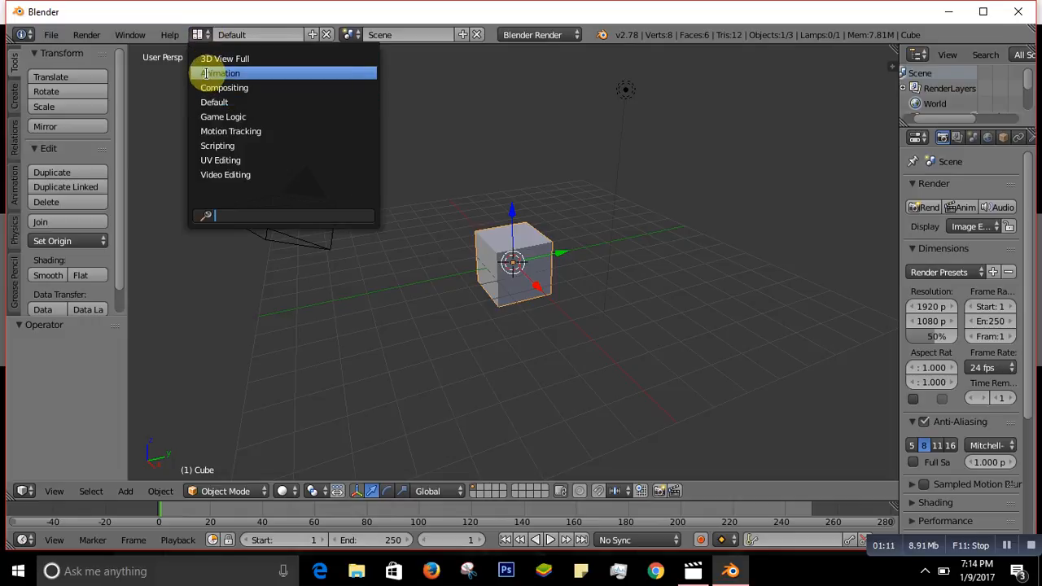
{"action": "left_click", "coordinate": [208, 74]}
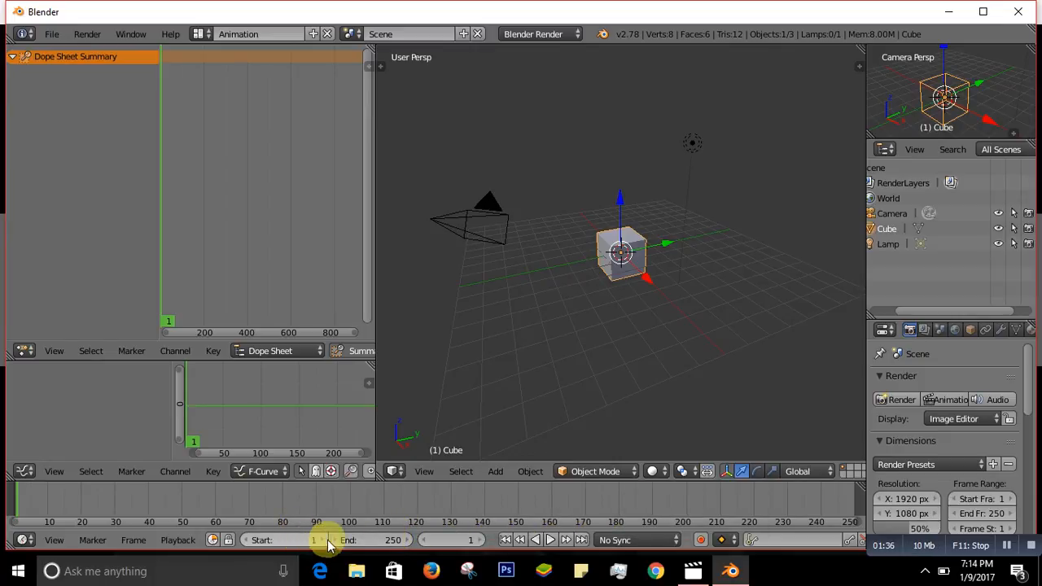
{"action": "left_click", "coordinate": [461, 539]}
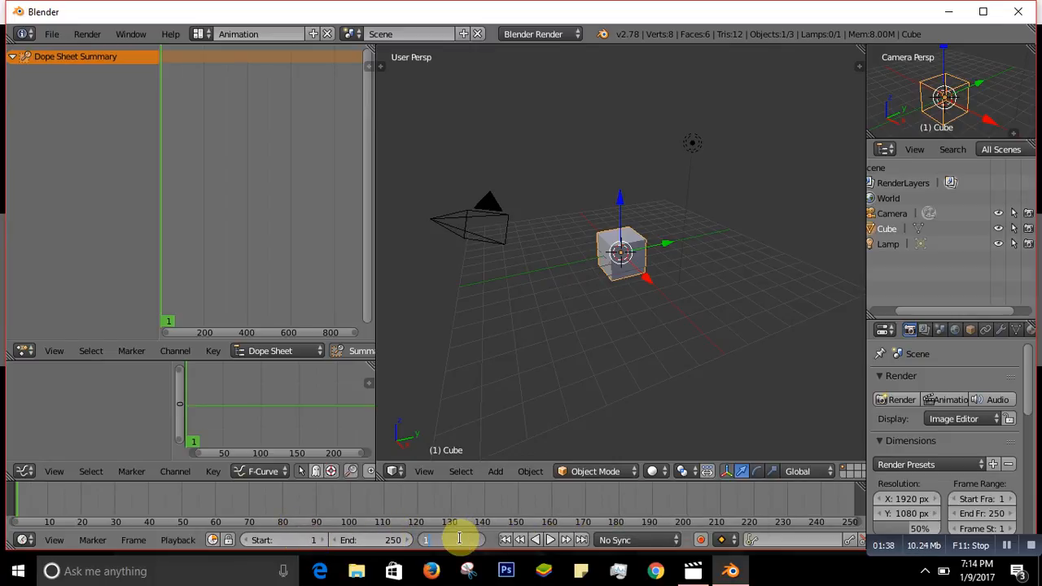
{"action": "left_click", "coordinate": [508, 335]}
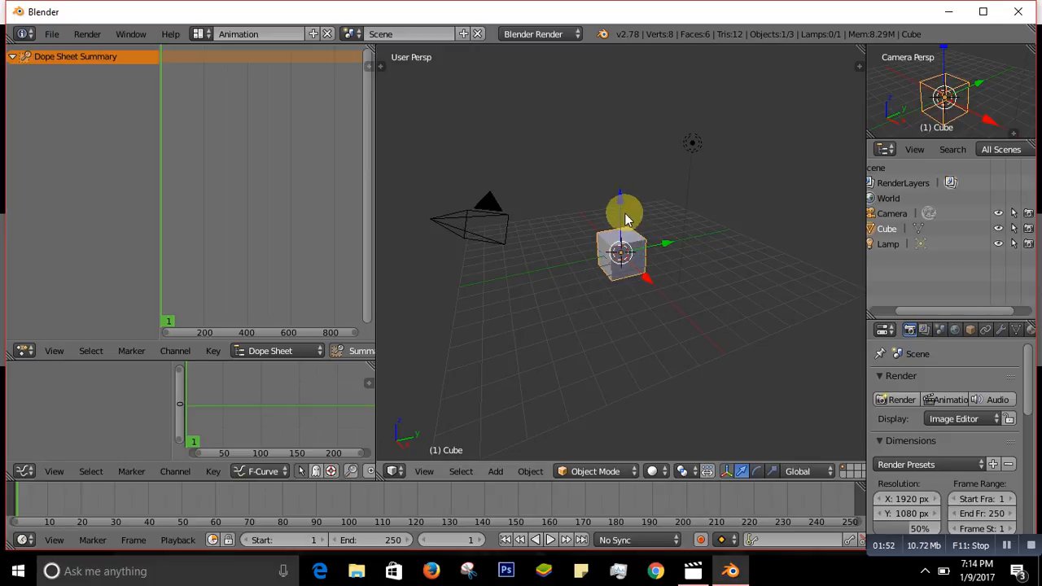
Step: Nudge the cube slightly from its starting position and set the 3D view to Front
{"action": "key", "text": "g"}
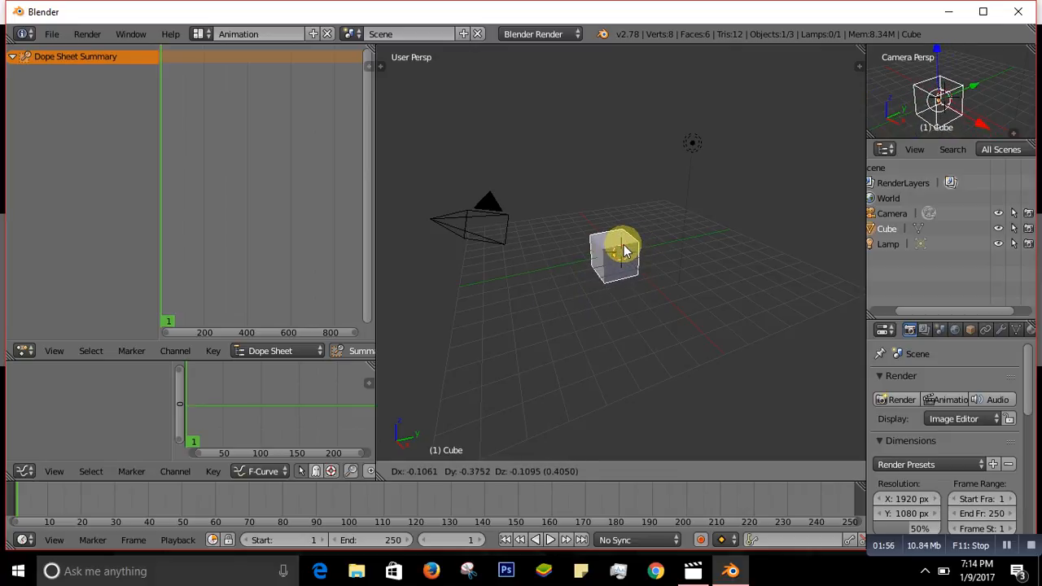
{"action": "left_click", "coordinate": [624, 250]}
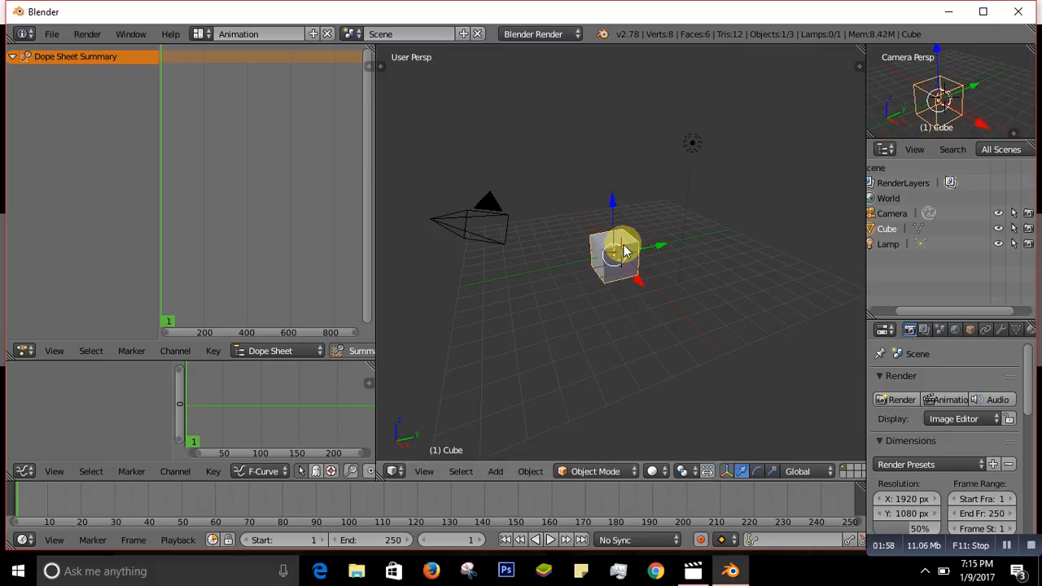
{"action": "left_click", "coordinate": [426, 471]}
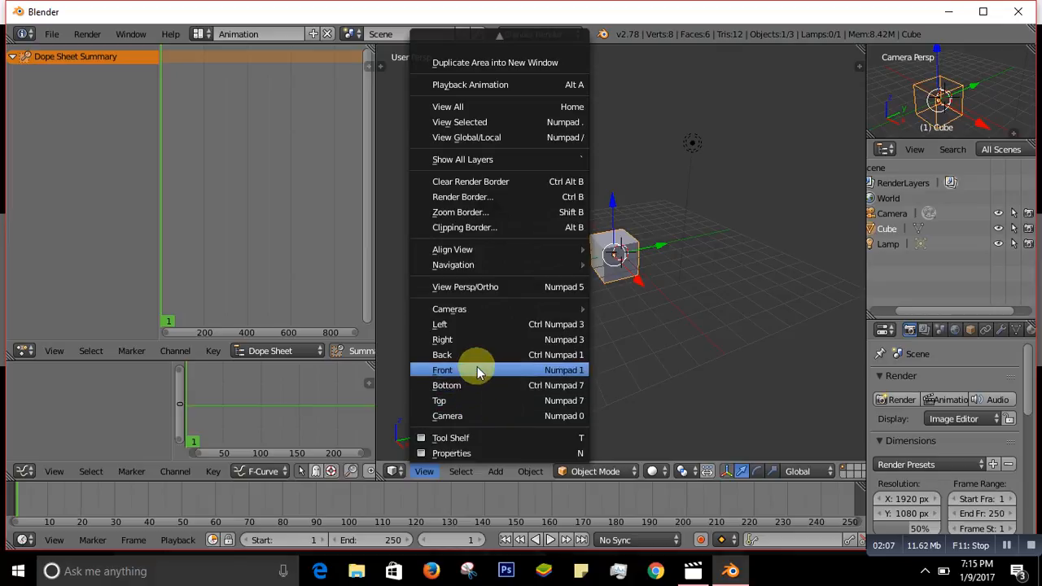
{"action": "left_click", "coordinate": [421, 473]}
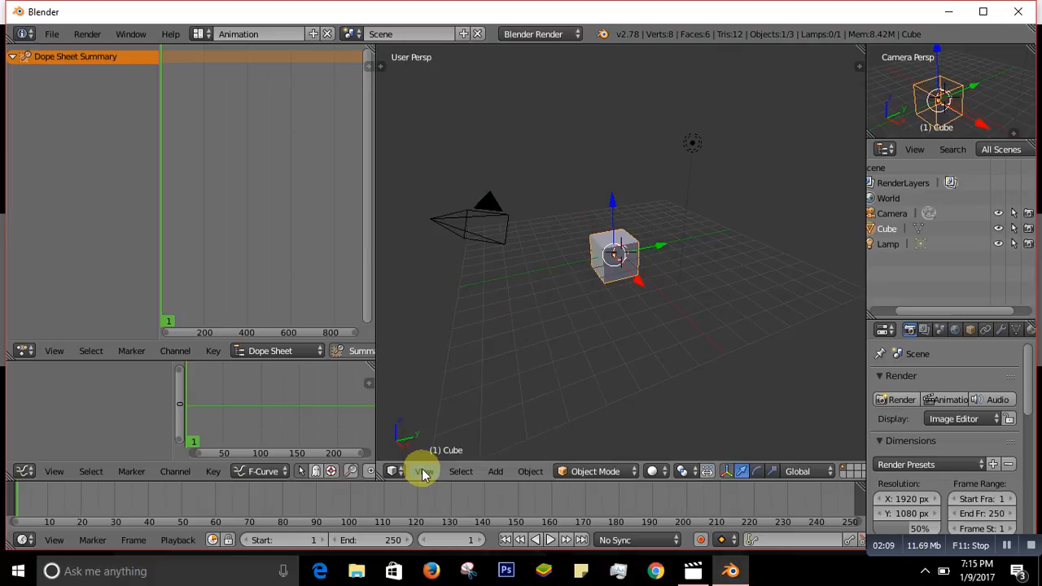
{"action": "left_click", "coordinate": [422, 473]}
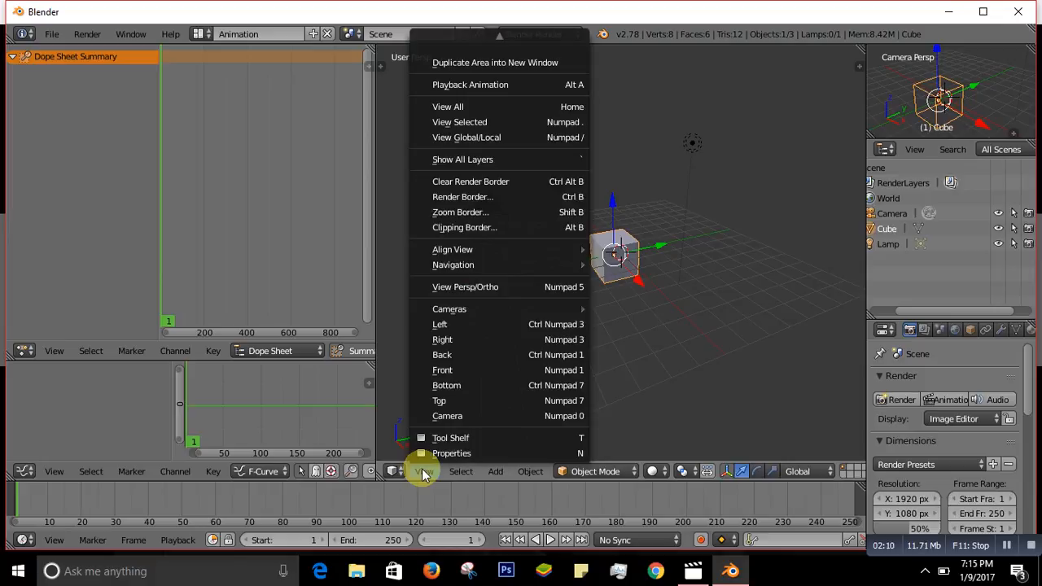
{"action": "left_click", "coordinate": [486, 370]}
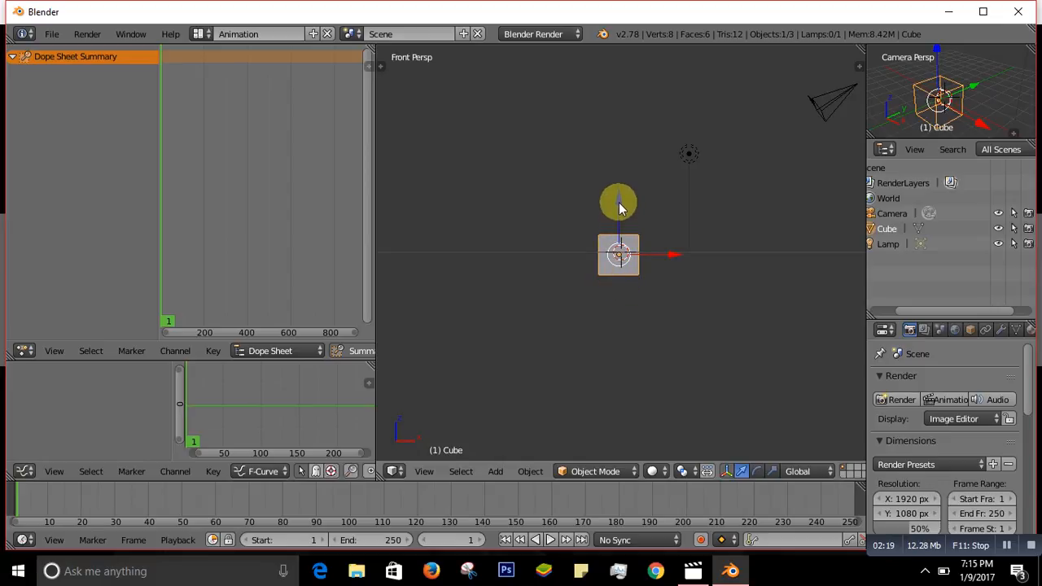
Step: Raise the cube along the Z axis to sit on the horizontal line and insert a LocRotScale keyframe at frame 1
{"action": "left_click_drag", "start_coordinate": [618, 204], "coordinate": [608, 179]}
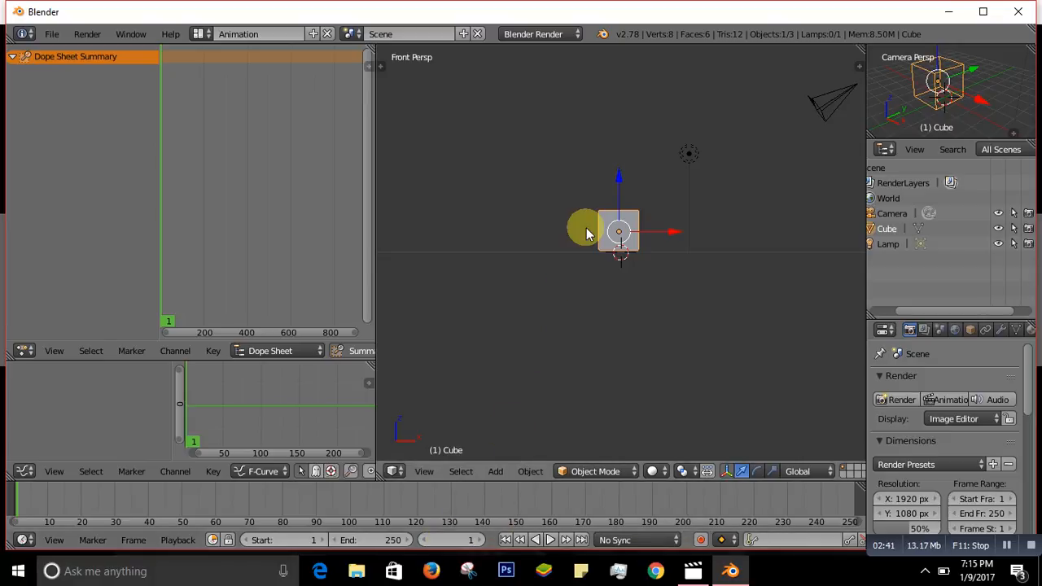
{"action": "key", "text": "i"}
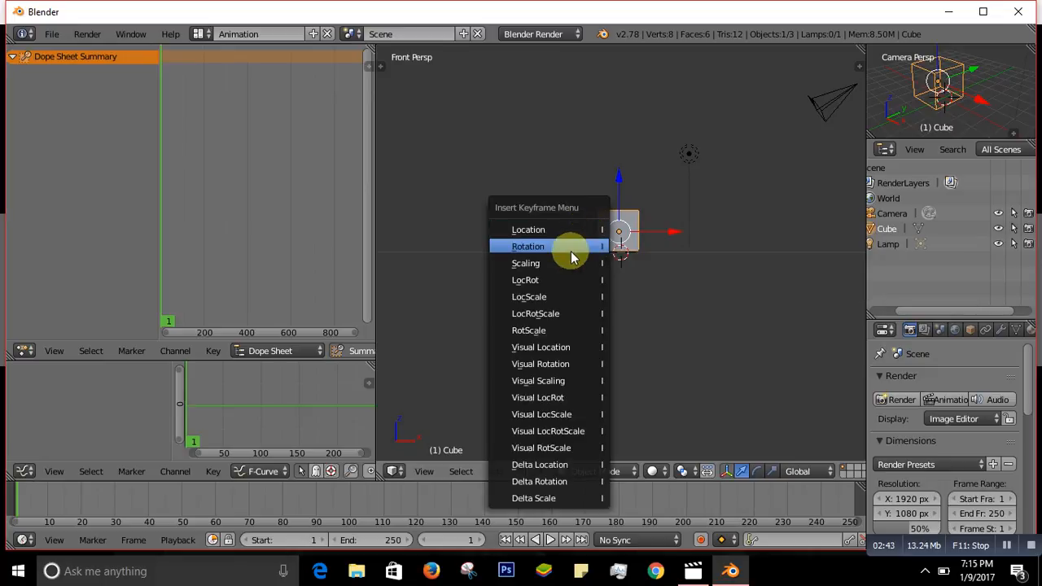
{"action": "left_click", "coordinate": [548, 314]}
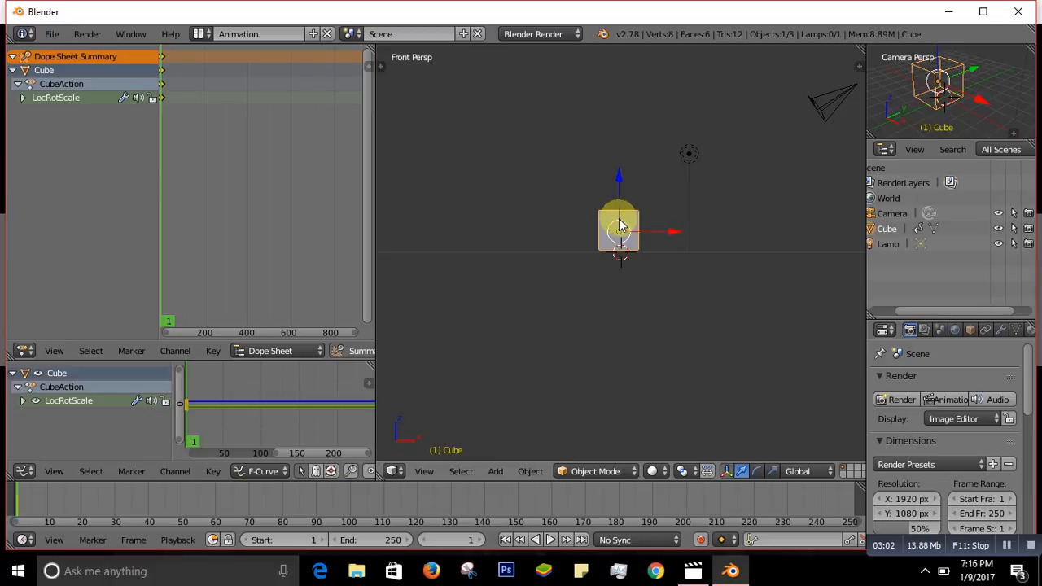
Step: Move the cube far up and to the left in the front view and rotate it to a tilted angle
{"action": "key", "text": "g"}
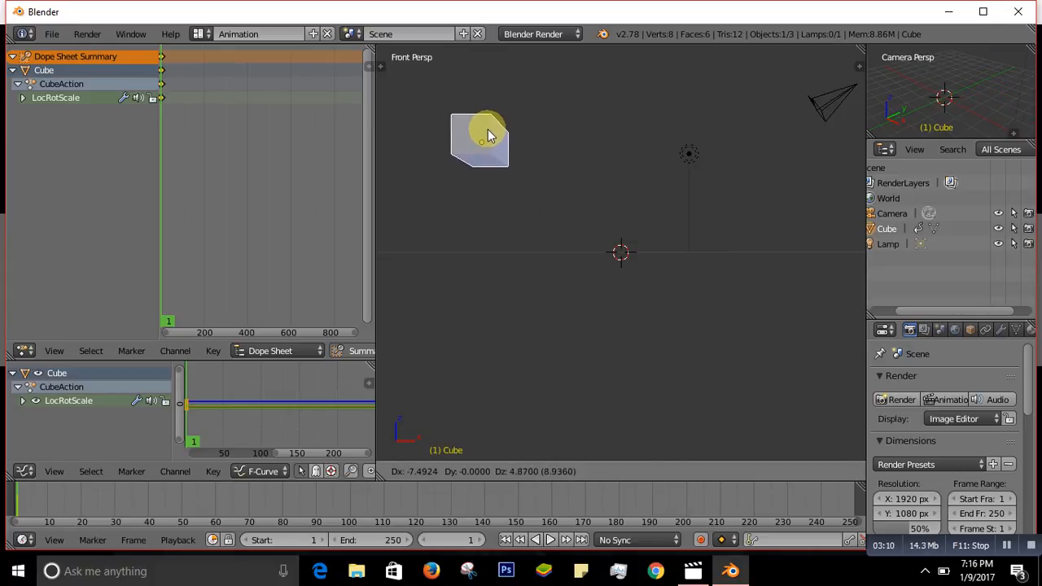
{"action": "right_click", "coordinate": [488, 130]}
{"action": "left_click", "coordinate": [486, 128]}
{"action": "key", "text": "g"}
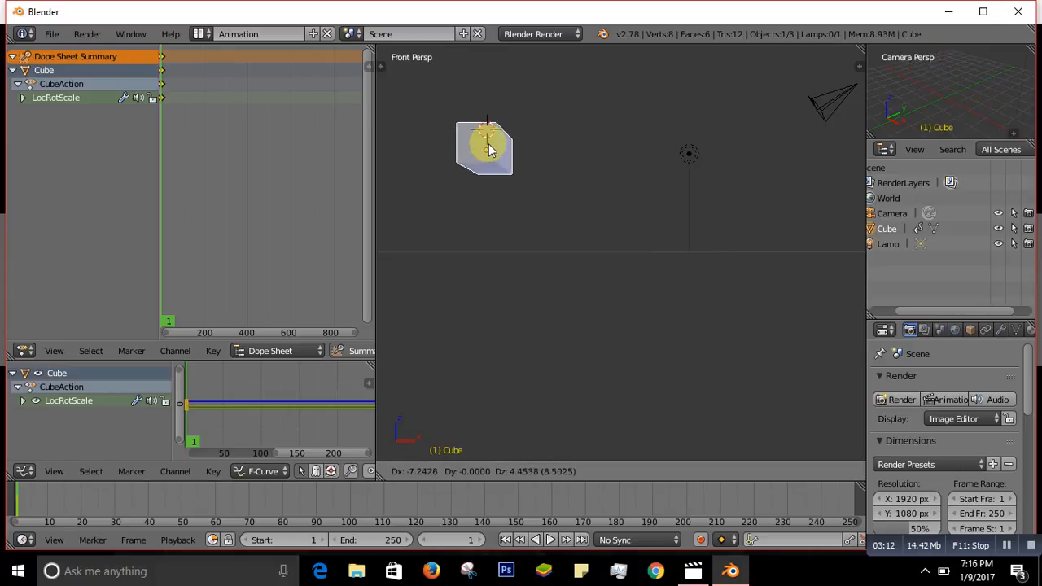
{"action": "left_click", "coordinate": [484, 145]}
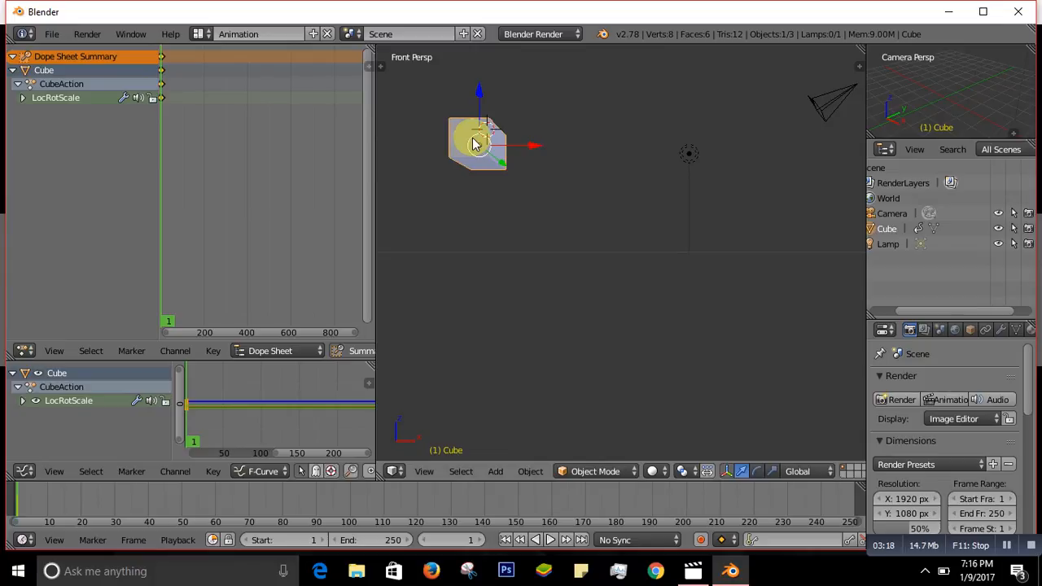
{"action": "key", "text": "r"}
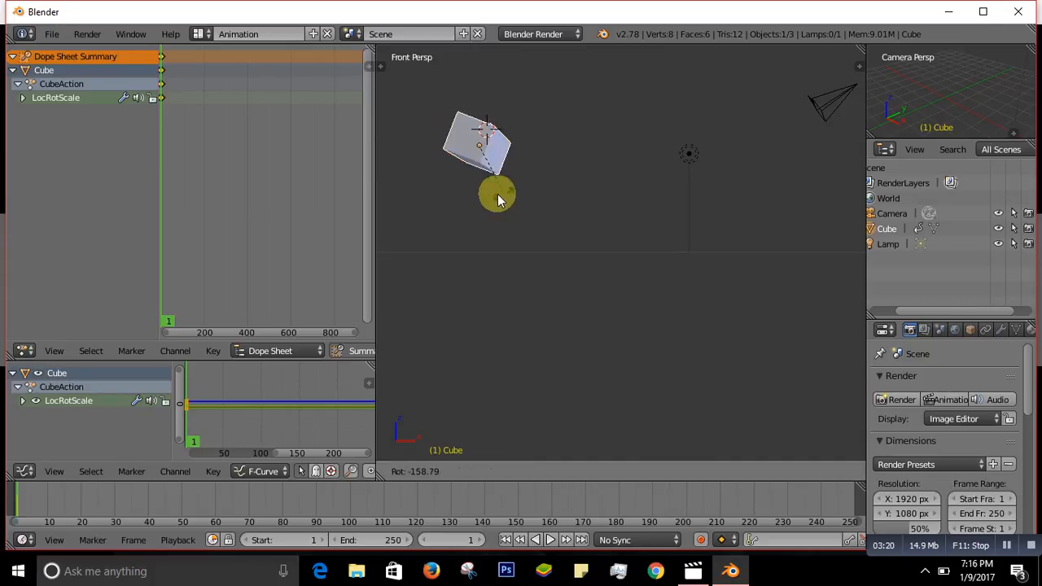
{"action": "left_click", "coordinate": [479, 127]}
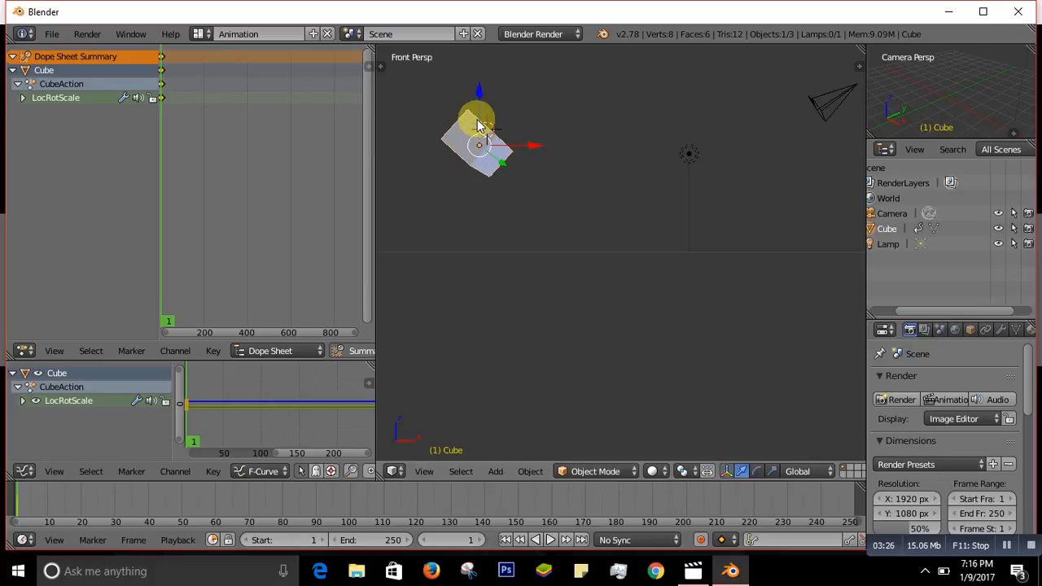
Step: Scale the cube up slightly and insert a LocRotScale keyframe for it at frame 1
{"action": "key", "text": "s"}
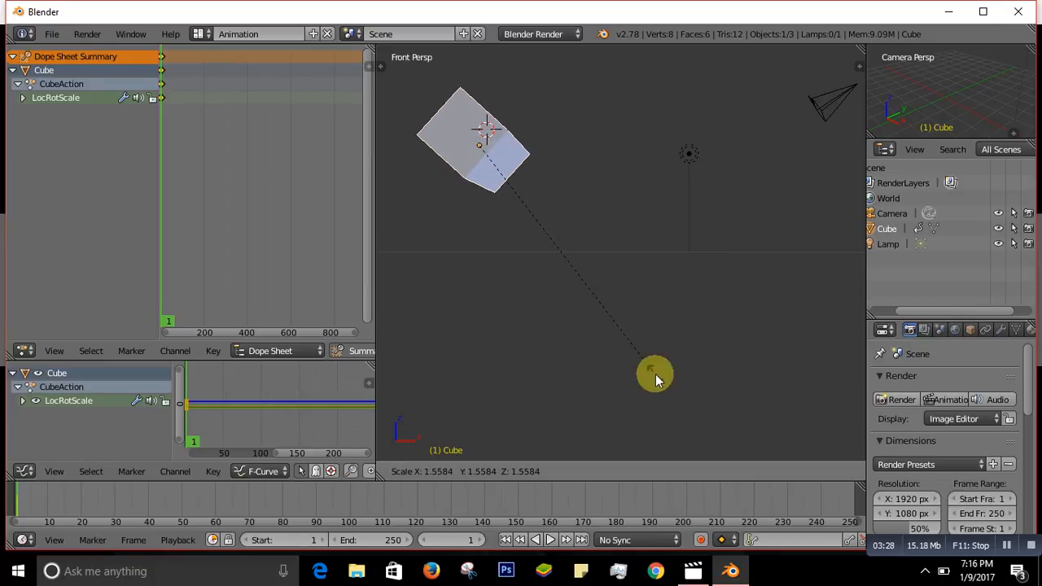
{"action": "left_click", "coordinate": [632, 332]}
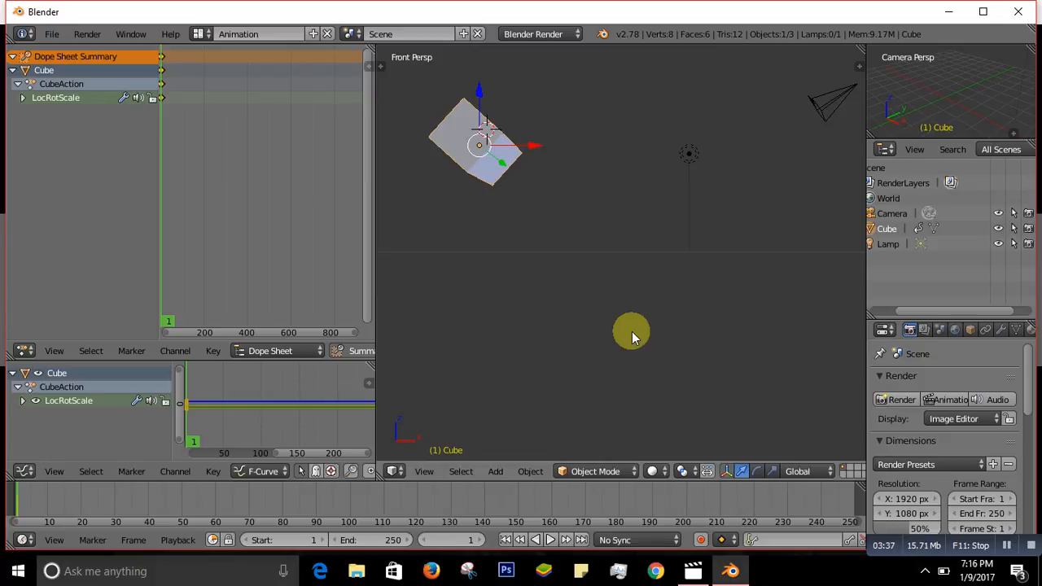
{"action": "key", "text": "i"}
{"action": "left_click", "coordinate": [614, 326]}
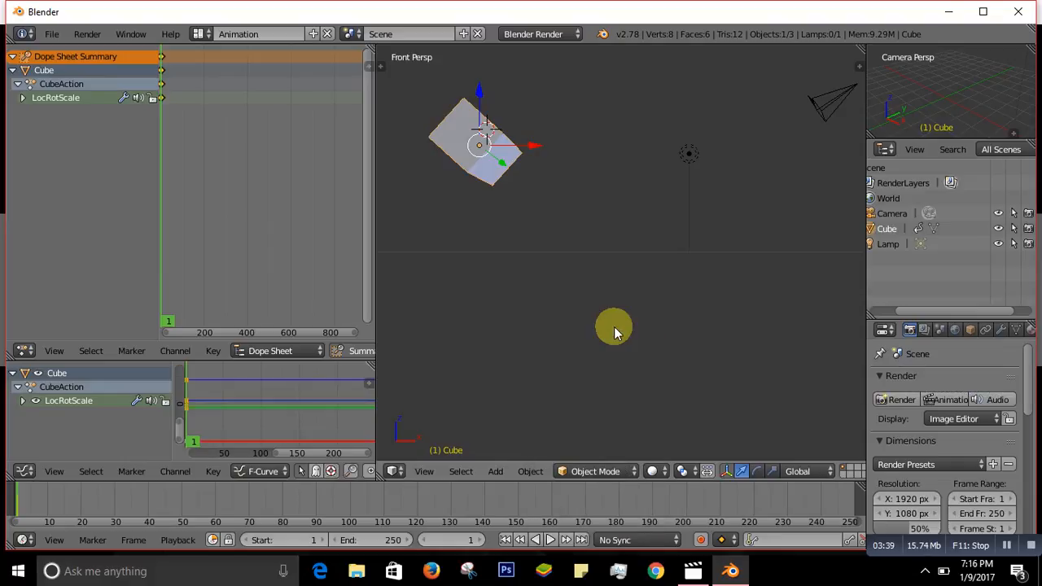
Step: Set the current frame to 50 and move the cube down to just below the horizontal line
{"action": "left_click", "coordinate": [453, 541]}
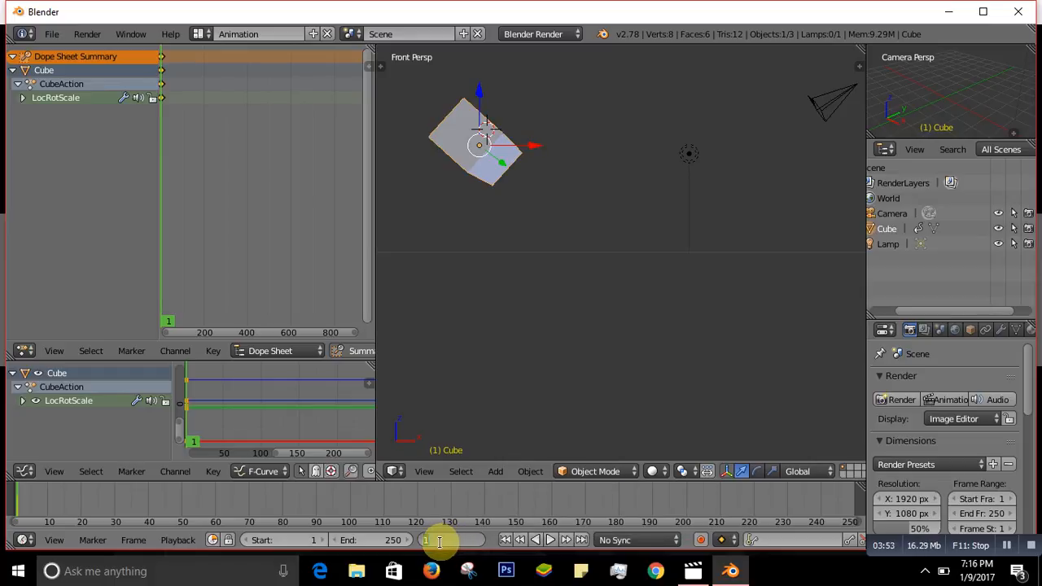
{"action": "type", "text": "50"}
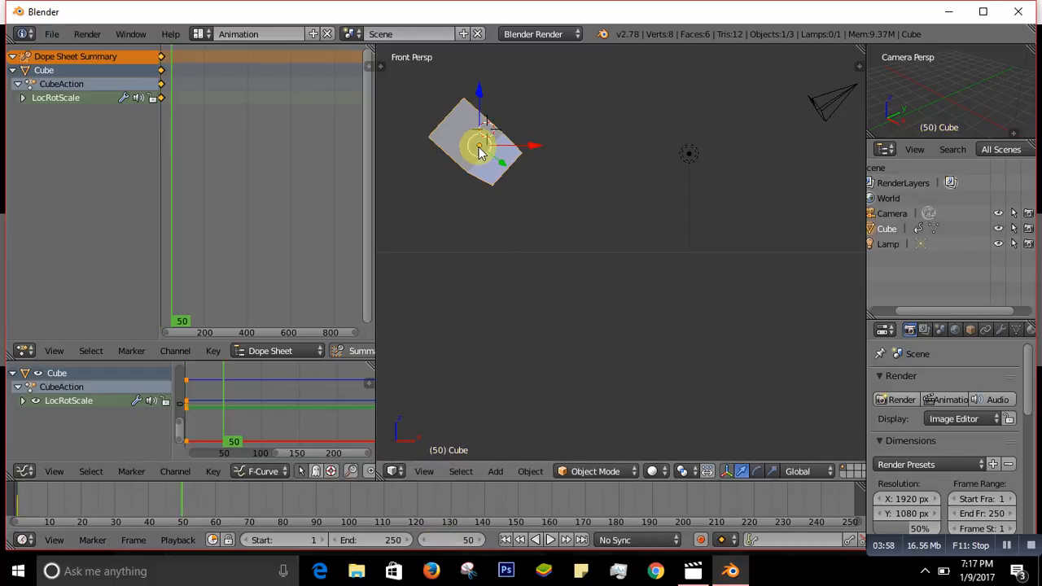
{"action": "left_click_drag", "start_coordinate": [480, 154], "coordinate": [456, 294]}
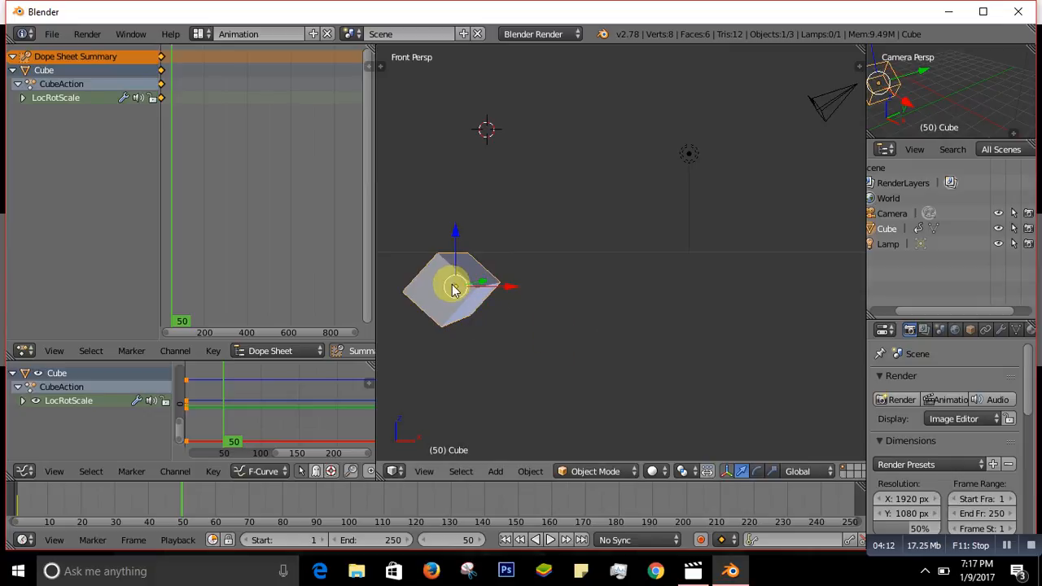
Step: Rotate the cube freely with trackball rotation to give it a new orientation at frame 50
{"action": "key", "text": "r"}
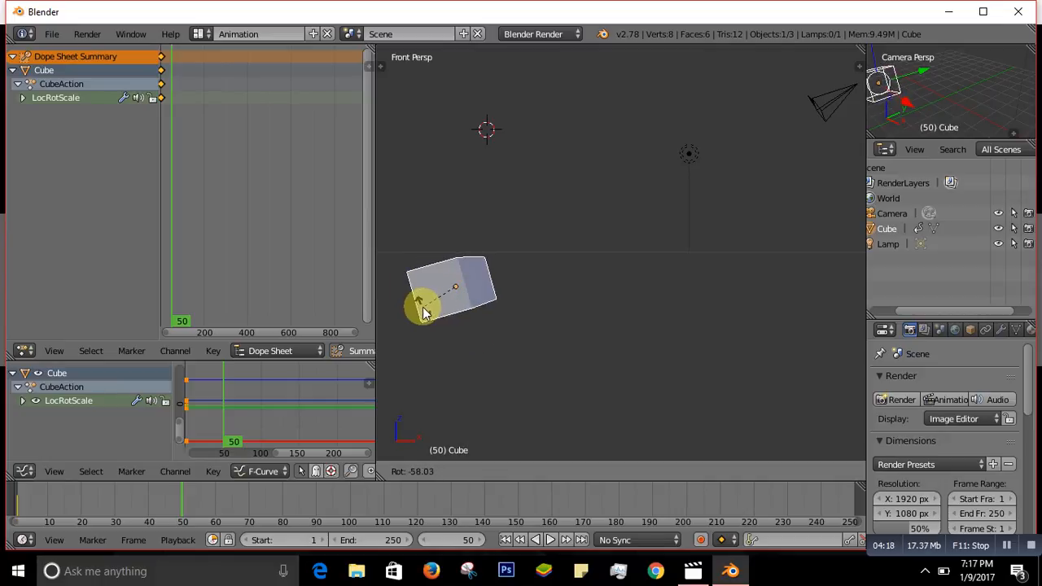
{"action": "key", "text": "r"}
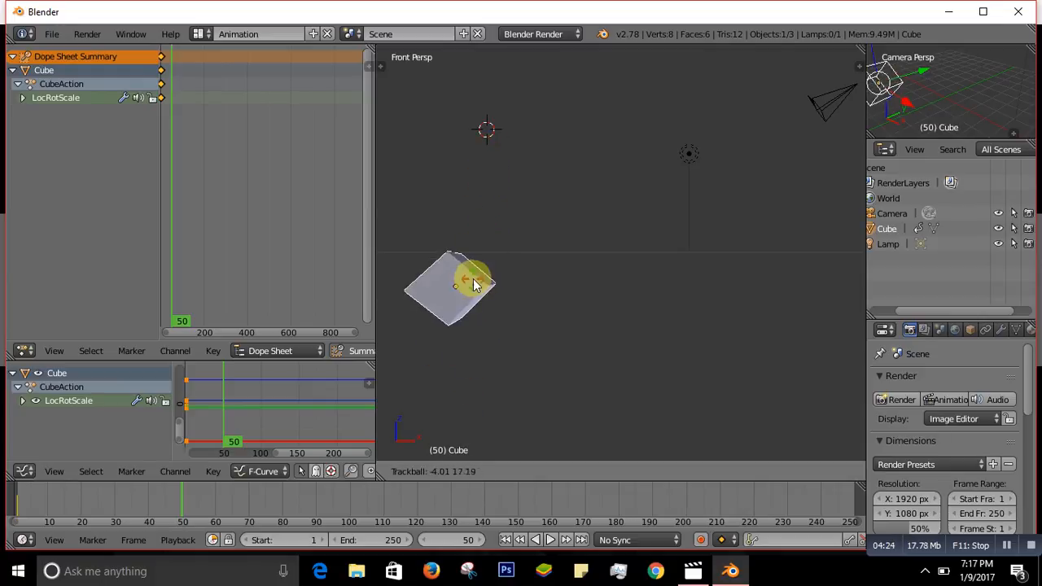
{"action": "left_click", "coordinate": [474, 413]}
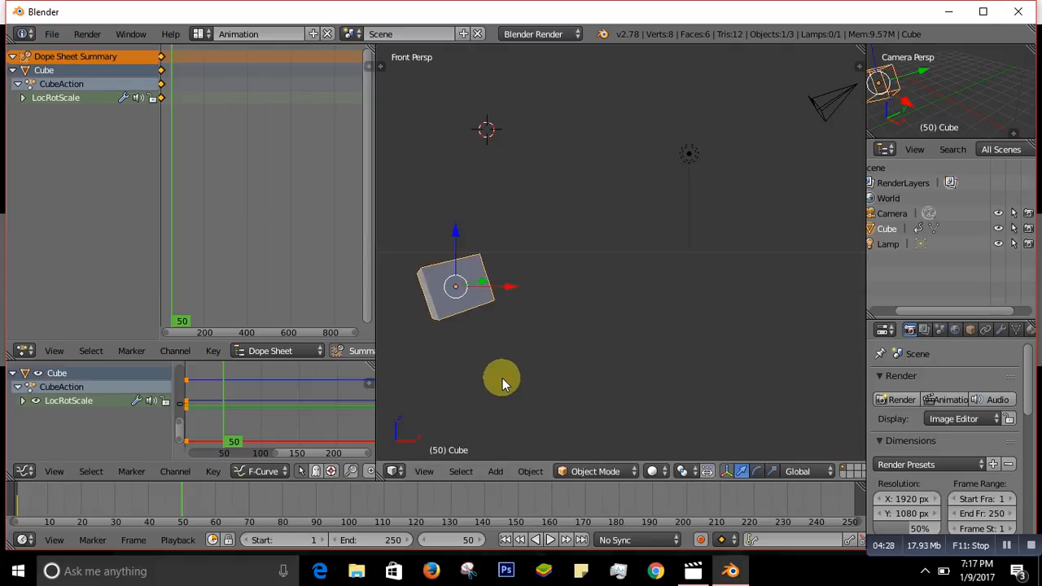
Step: Shrink the cube and insert a LocRotScale keyframe for it at frame 50
{"action": "key", "text": "s"}
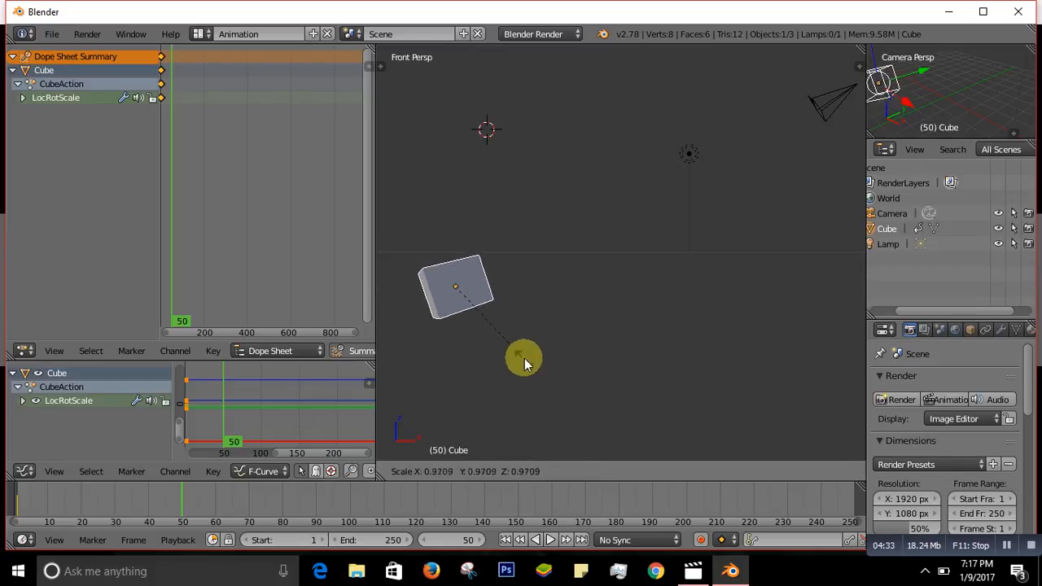
{"action": "left_click", "coordinate": [499, 324]}
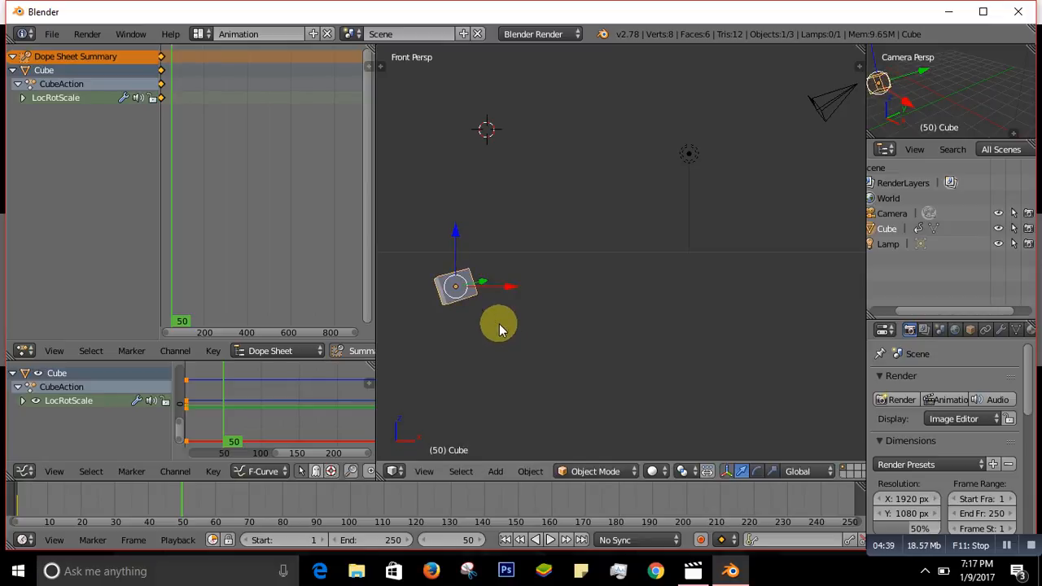
{"action": "key", "text": "i"}
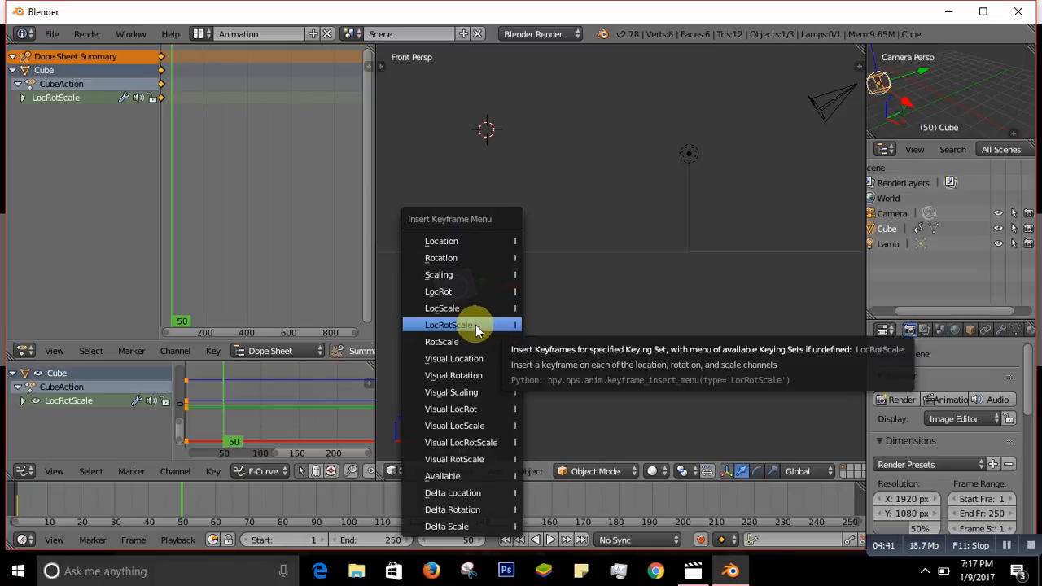
{"action": "left_click", "coordinate": [476, 325]}
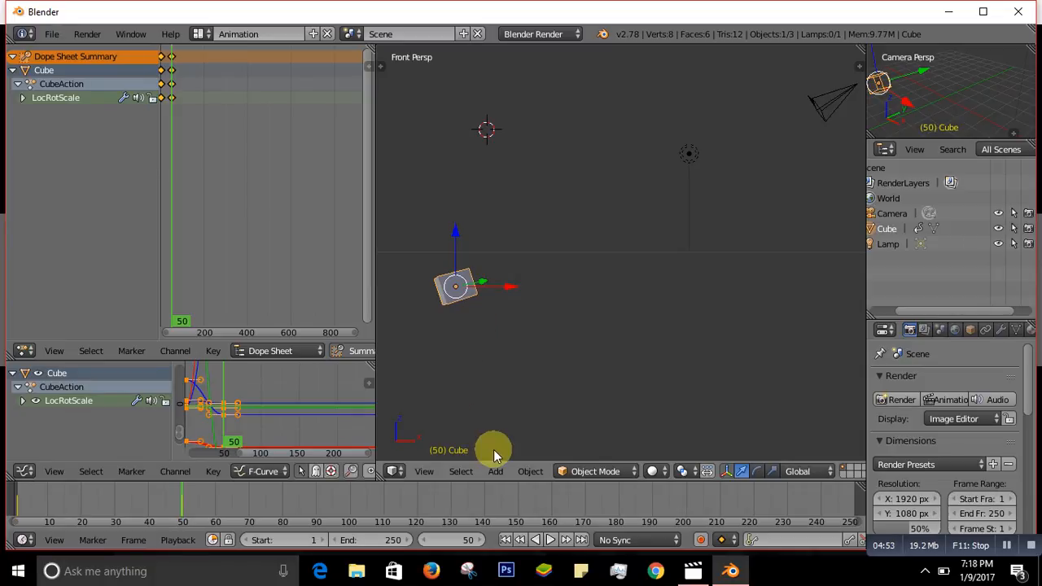
Step: Set the current frame to 100 and move the cube down and to the right in the front view
{"action": "left_click", "coordinate": [462, 539]}
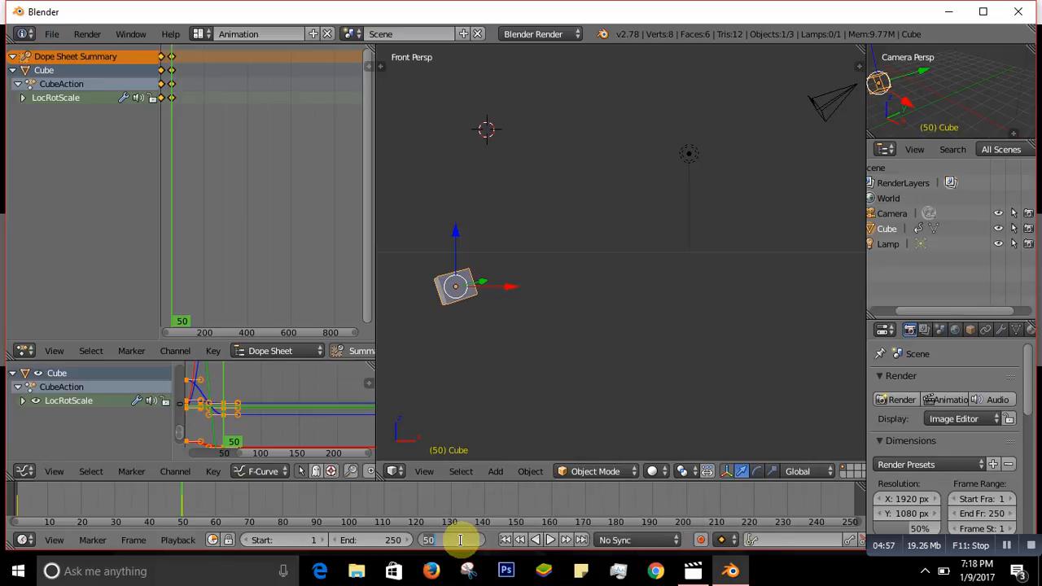
{"action": "type", "text": "100"}
{"action": "key", "text": "Return"}
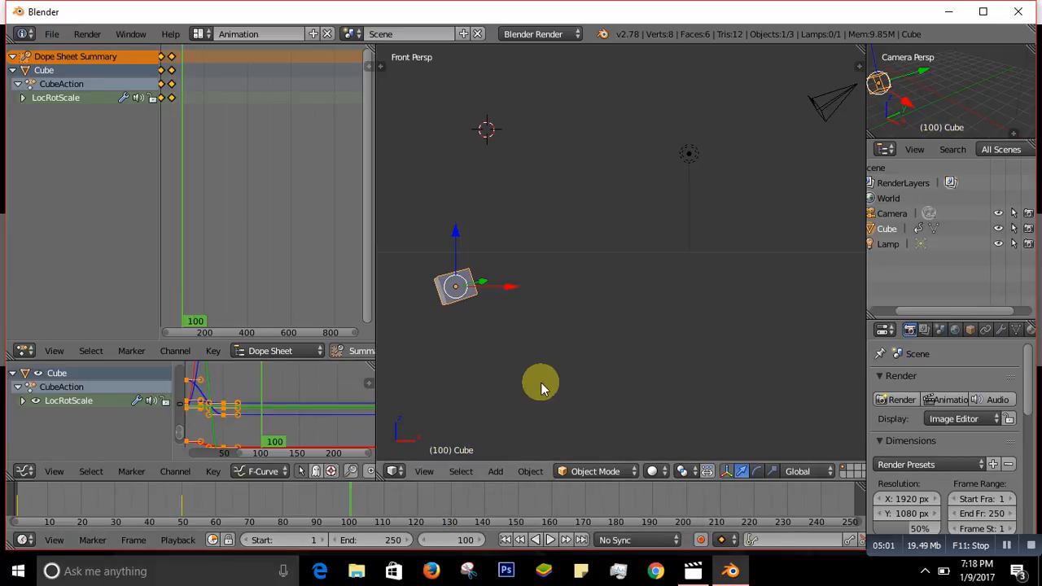
{"action": "left_click_drag", "start_coordinate": [465, 283], "coordinate": [592, 395]}
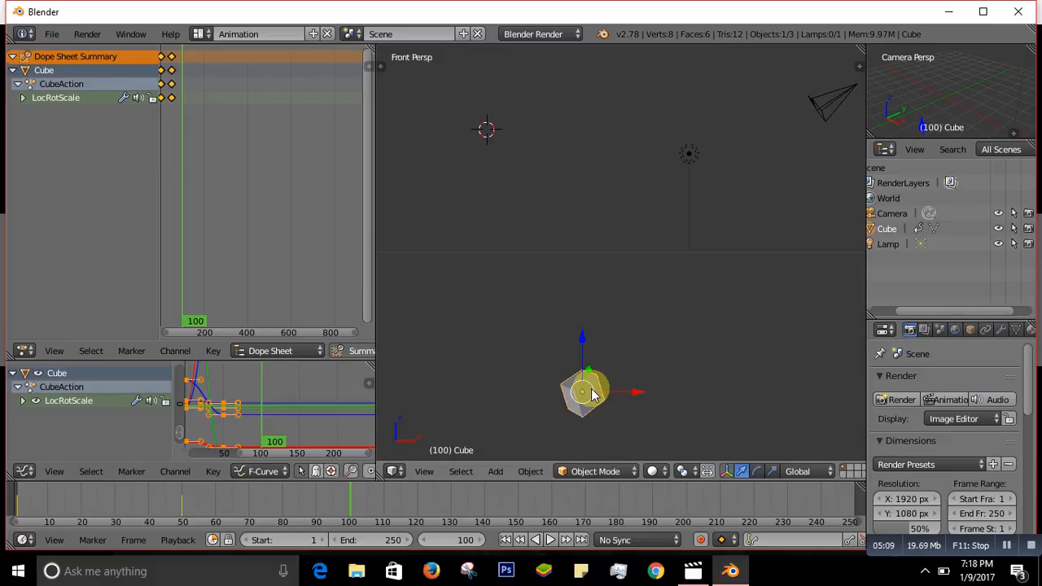
Step: Stretch the cube along the global X axis by a factor of about 5.7 at frame 100
{"action": "key", "text": "s"}
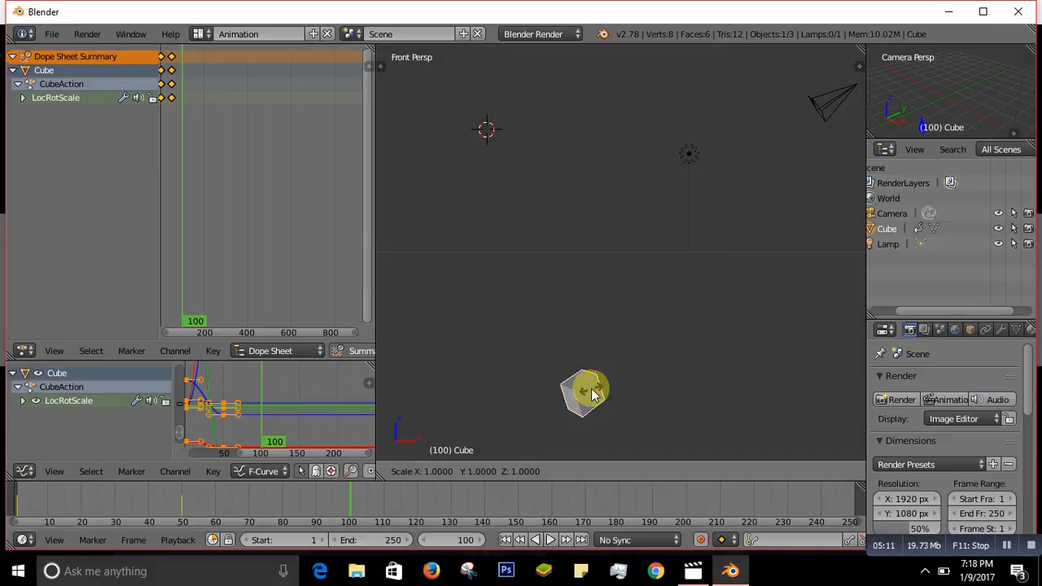
{"action": "key", "text": "x"}
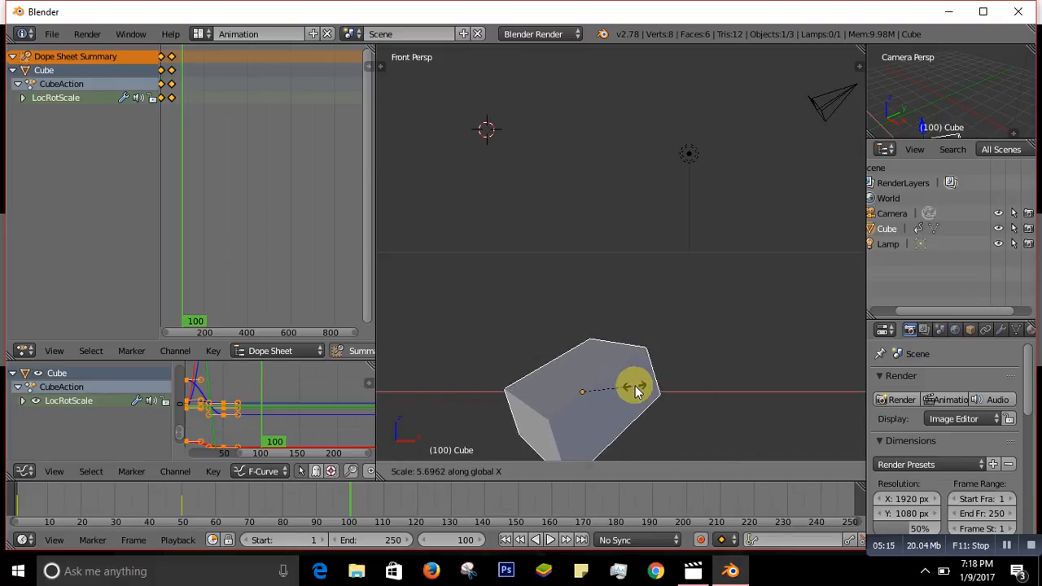
{"action": "left_click", "coordinate": [635, 386]}
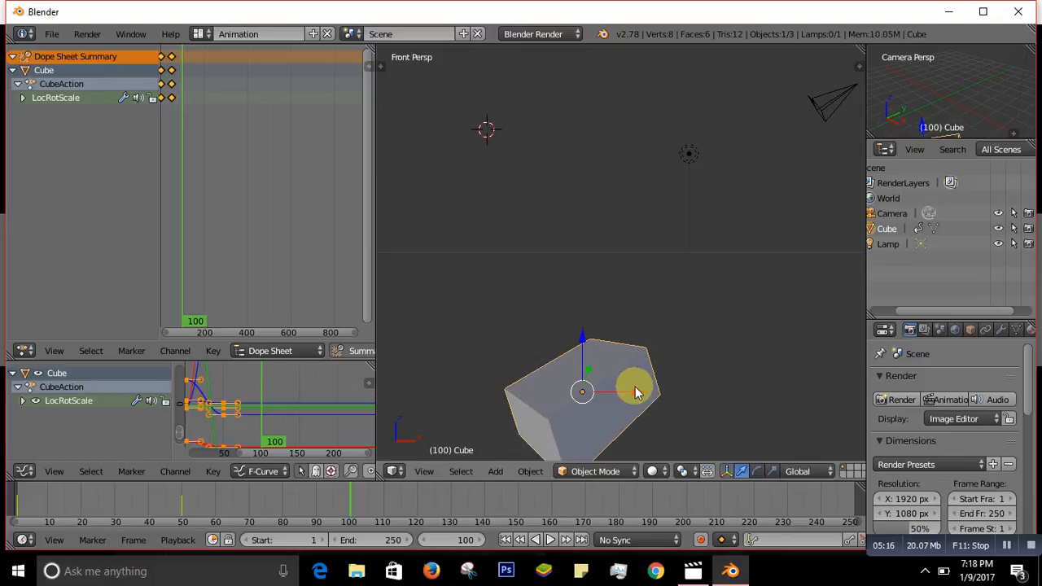
Step: Rotate the cube freely with trackball rotation and insert a LocRotScale keyframe for it at frame 100
{"action": "key", "text": "r"}
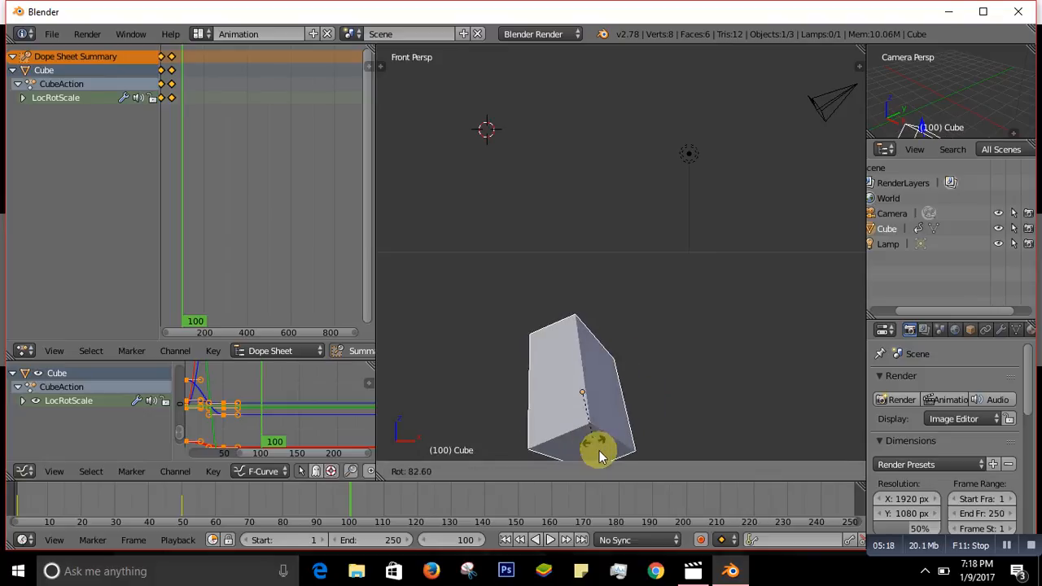
{"action": "left_click", "coordinate": [568, 51]}
{"action": "key", "text": "r"}
{"action": "key", "text": "r"}
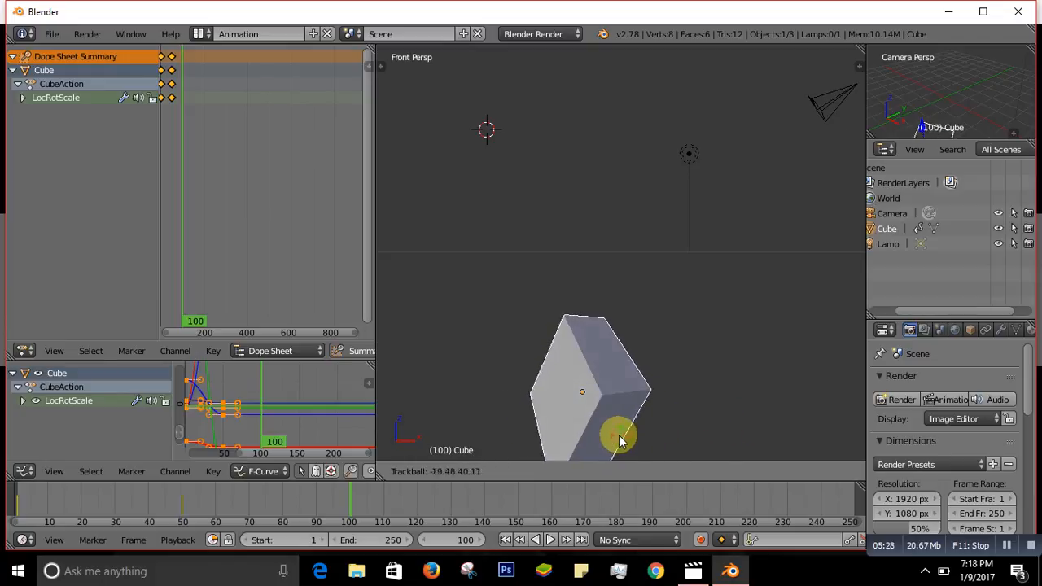
{"action": "left_click", "coordinate": [619, 440]}
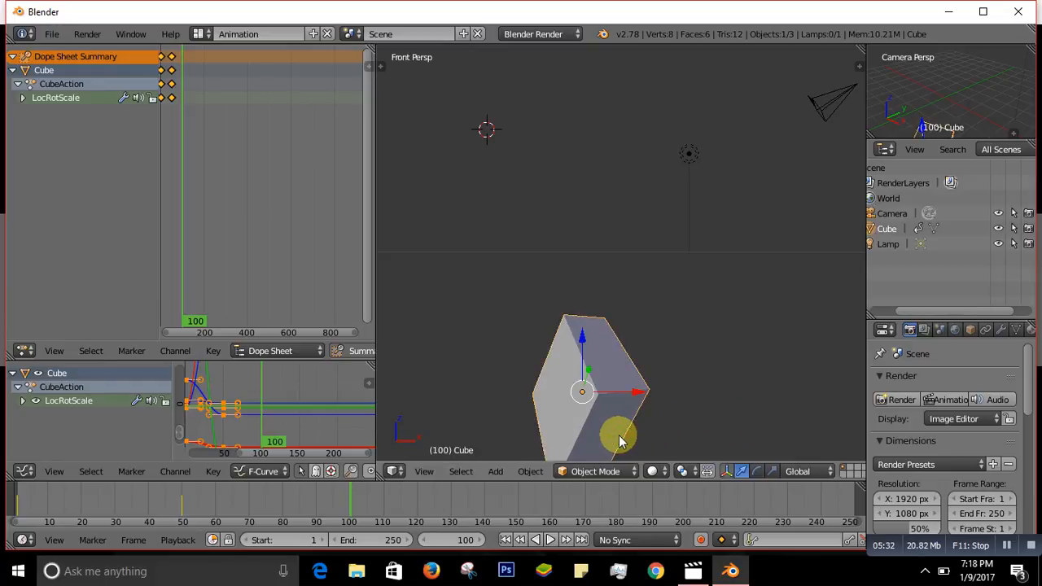
{"action": "key", "text": "i"}
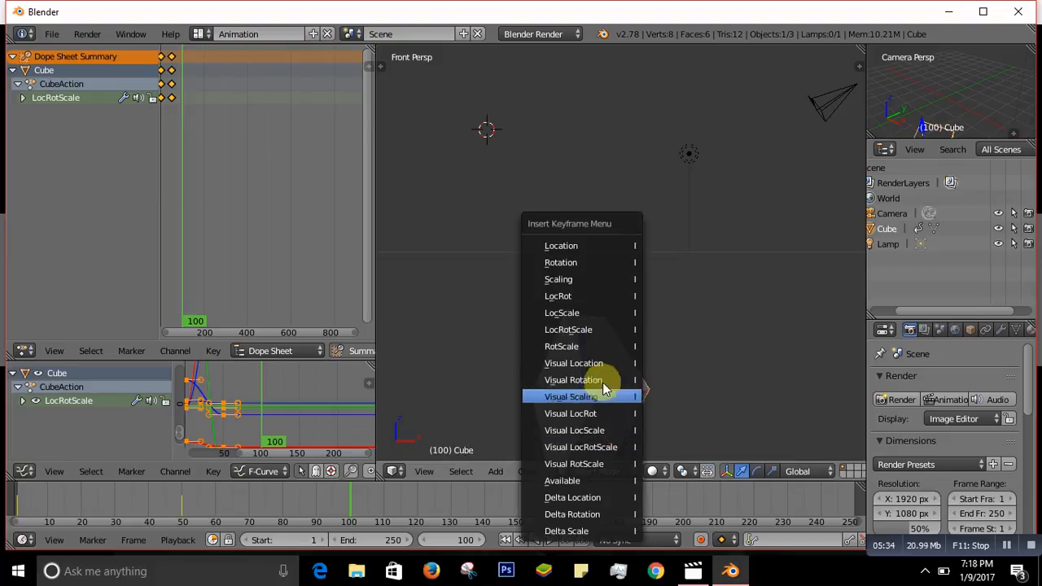
{"action": "left_click", "coordinate": [583, 339]}
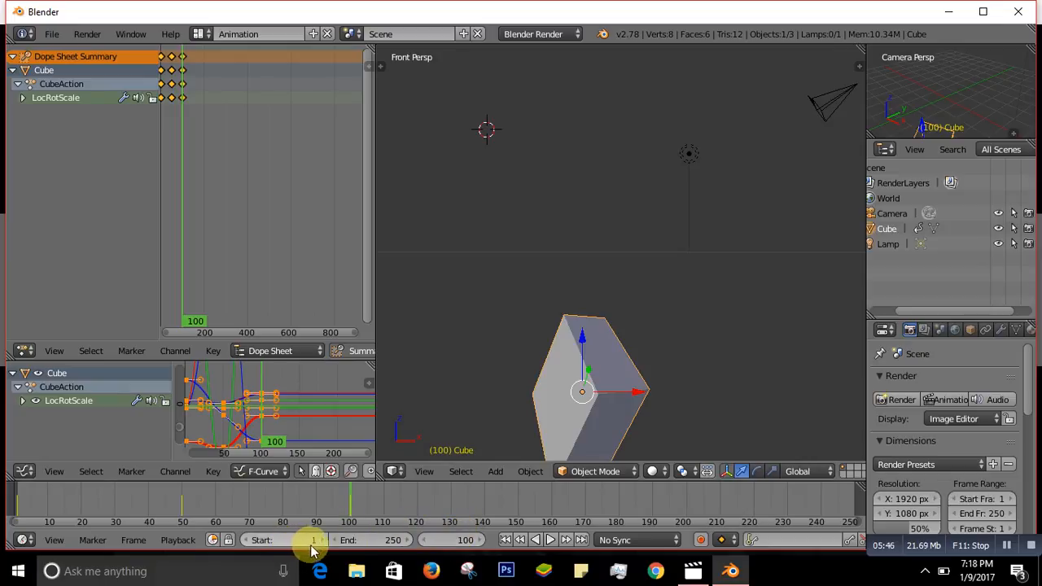
Step: Set the current frame to 150, move the cube about 9.7 units along X and 4.1 along Z, and shrink it to about half size
{"action": "left_click", "coordinate": [445, 540]}
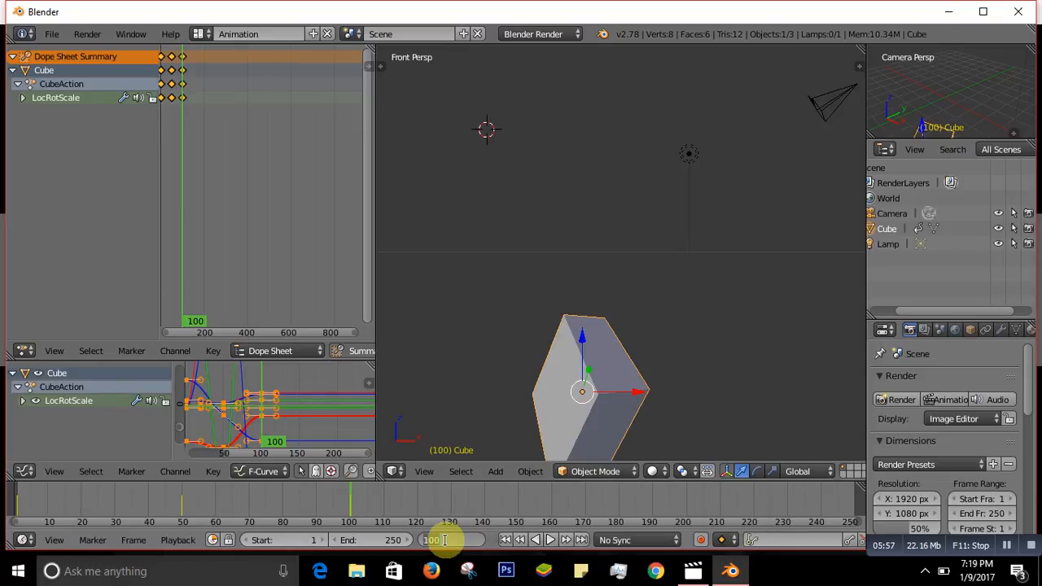
{"action": "type", "text": "150"}
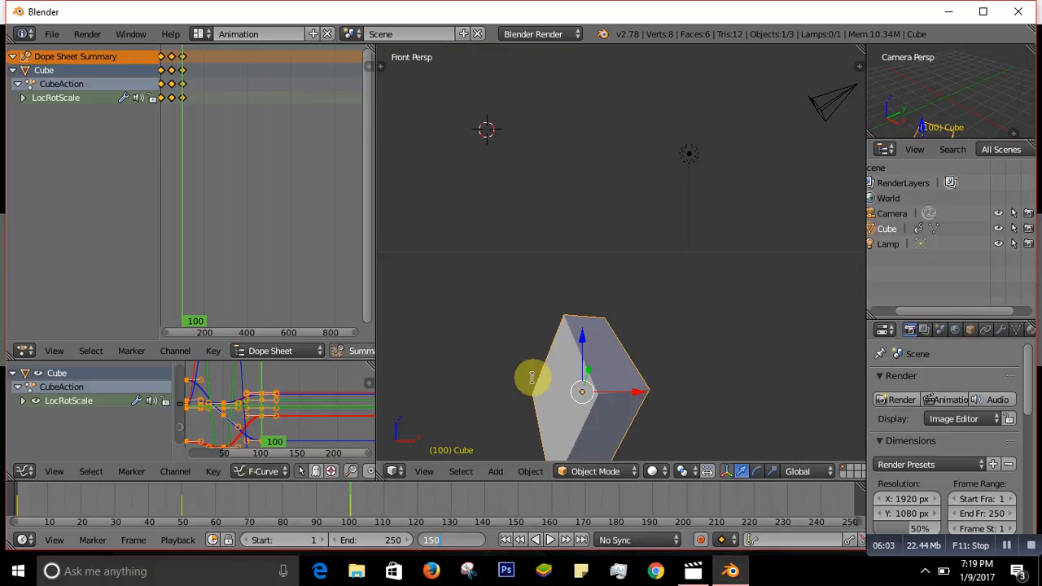
{"action": "key", "text": "Return"}
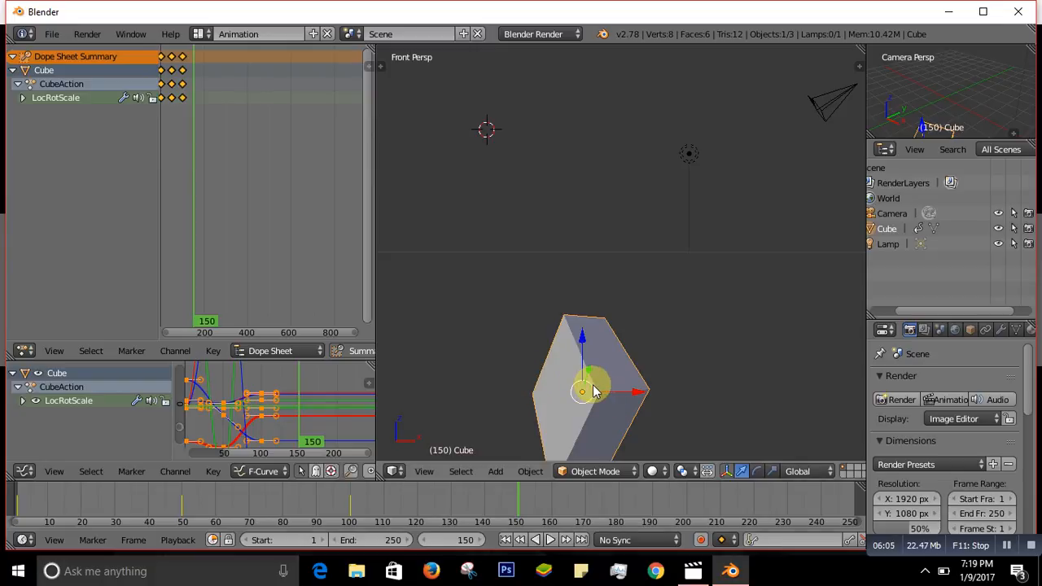
{"action": "key", "text": "g"}
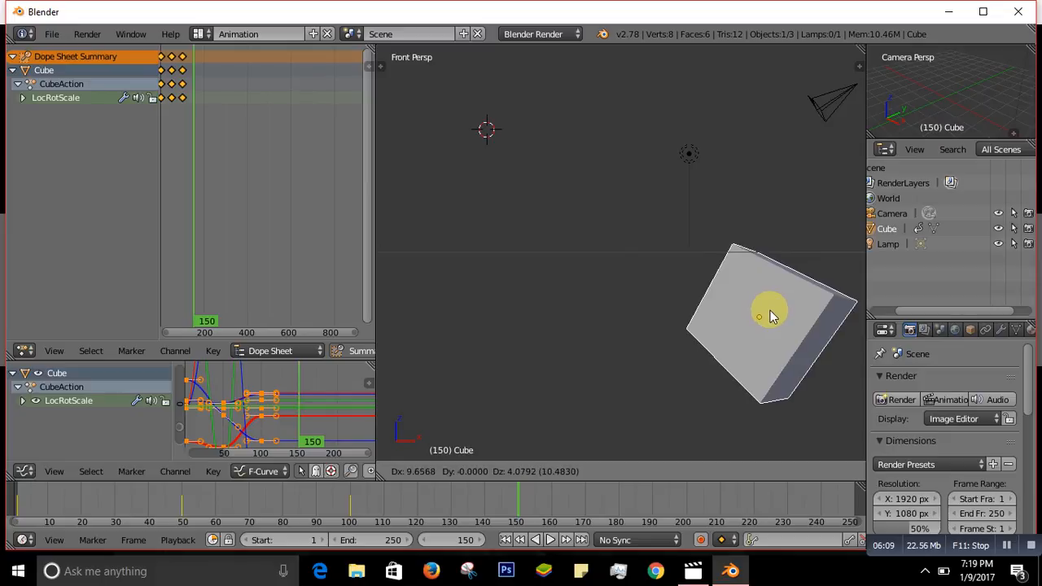
{"action": "left_click", "coordinate": [770, 311]}
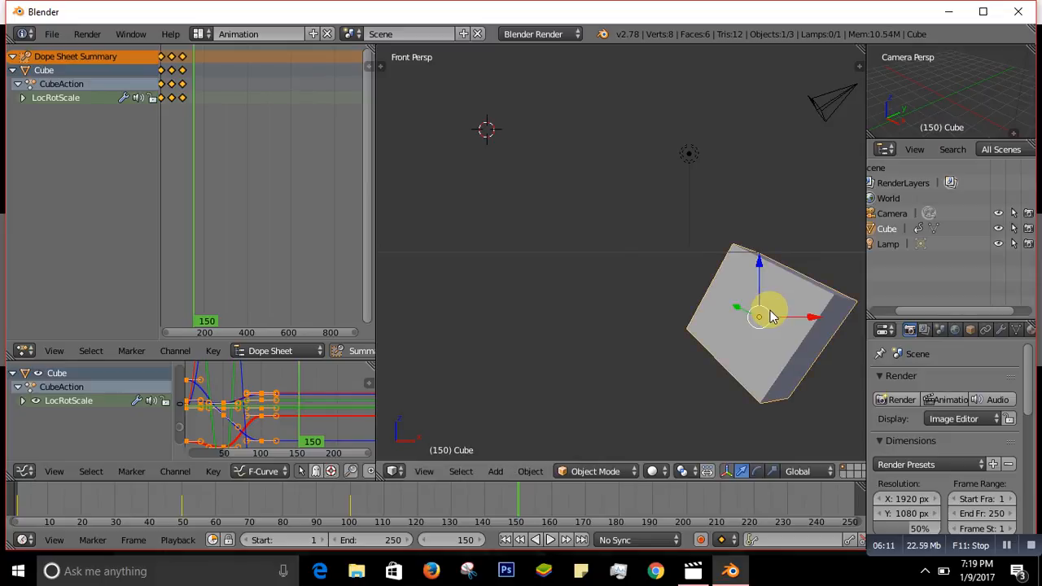
{"action": "key", "text": "s"}
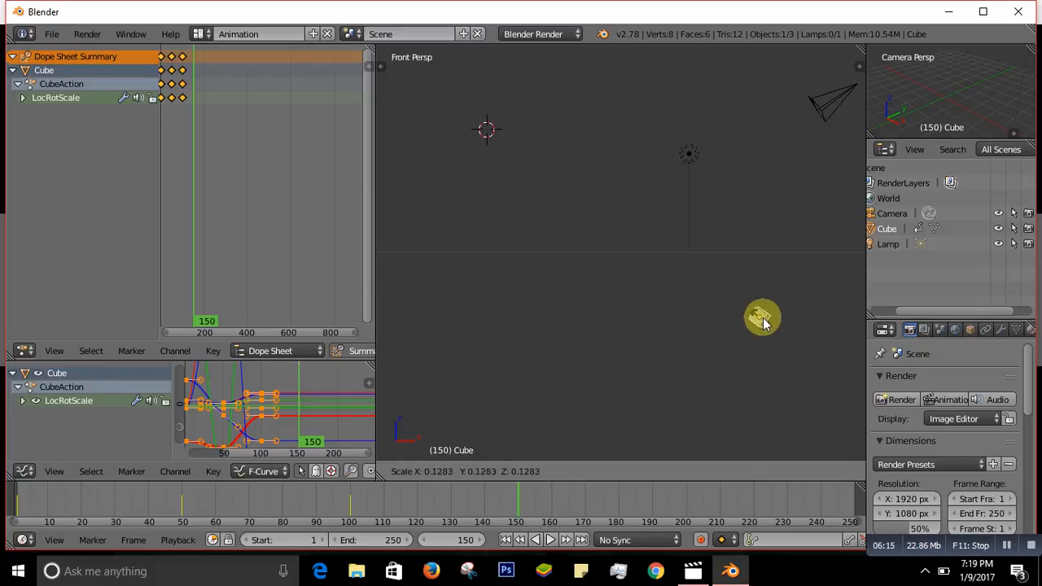
{"action": "left_click", "coordinate": [764, 319]}
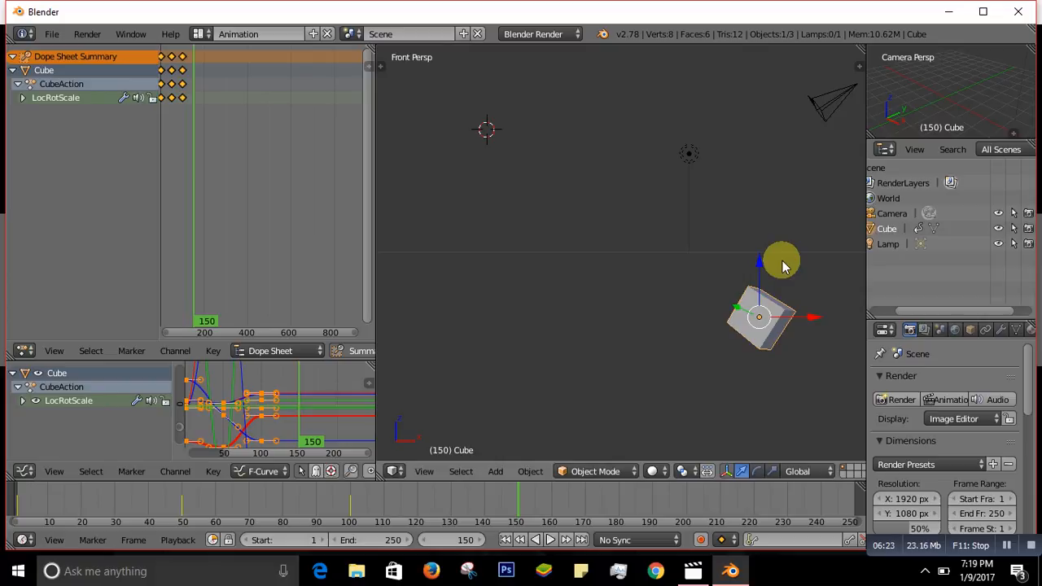
Step: Give the cube a new orientation with trackball rotation and insert a LocRotScale keyframe at frame 150
{"action": "key", "text": "r"}
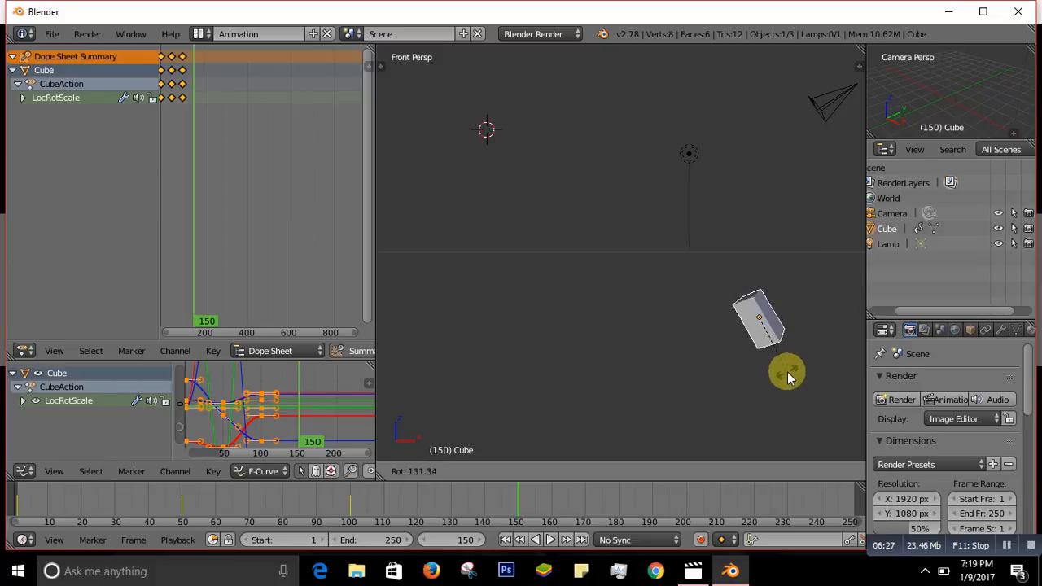
{"action": "key", "text": "r"}
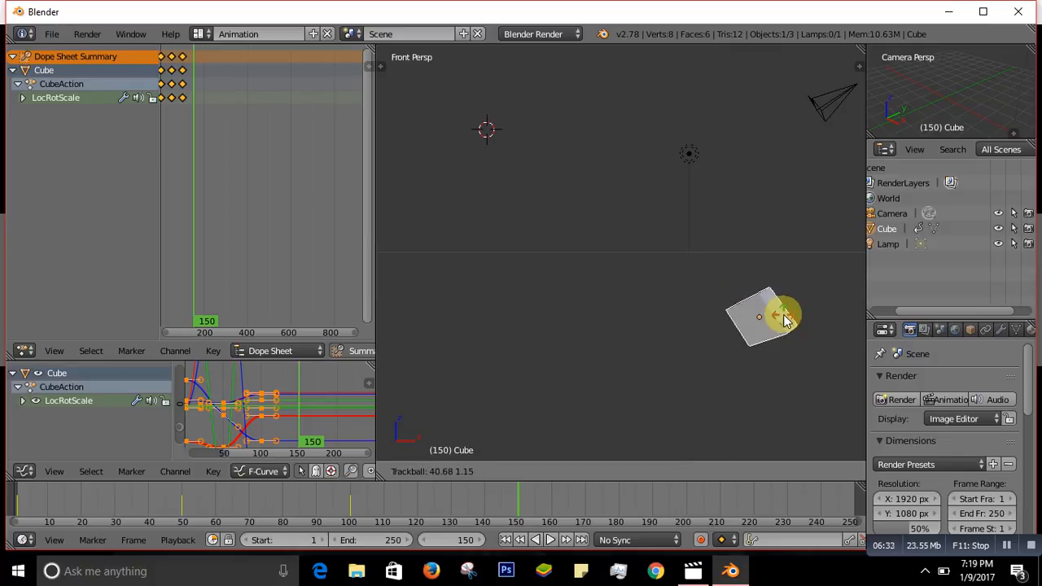
{"action": "left_click", "coordinate": [839, 318]}
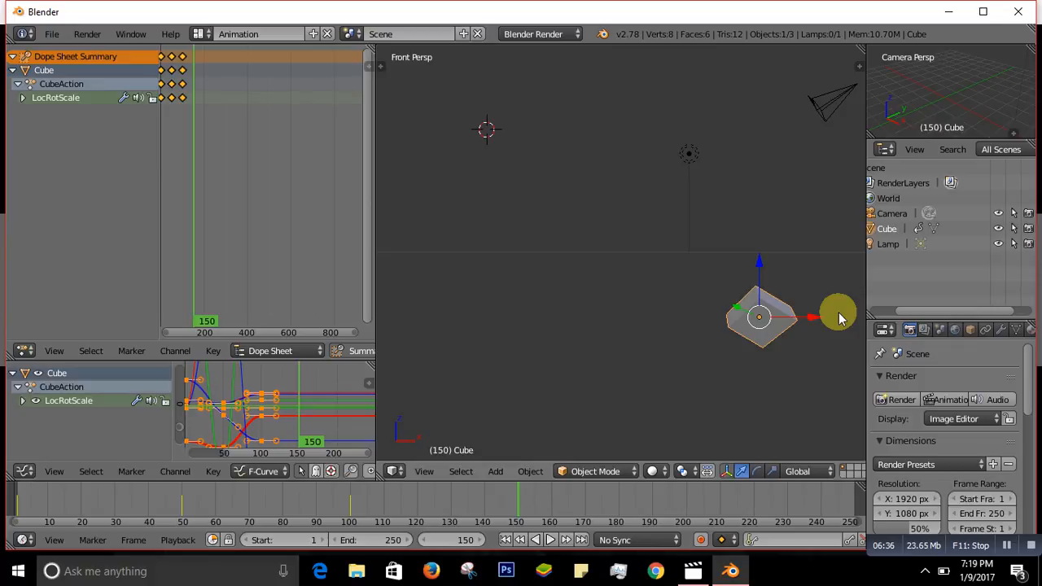
{"action": "key", "text": "i"}
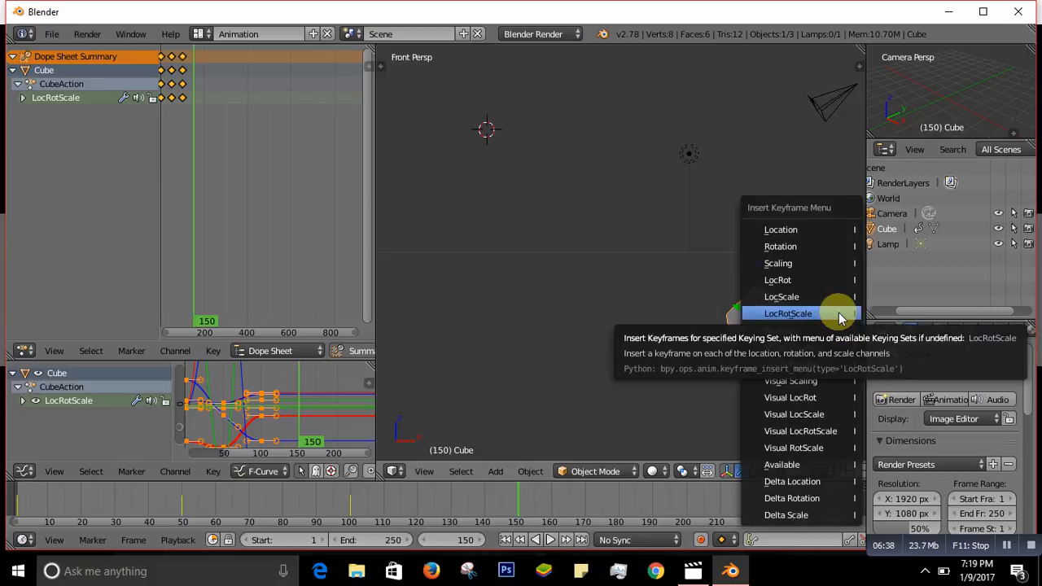
{"action": "left_click", "coordinate": [838, 314]}
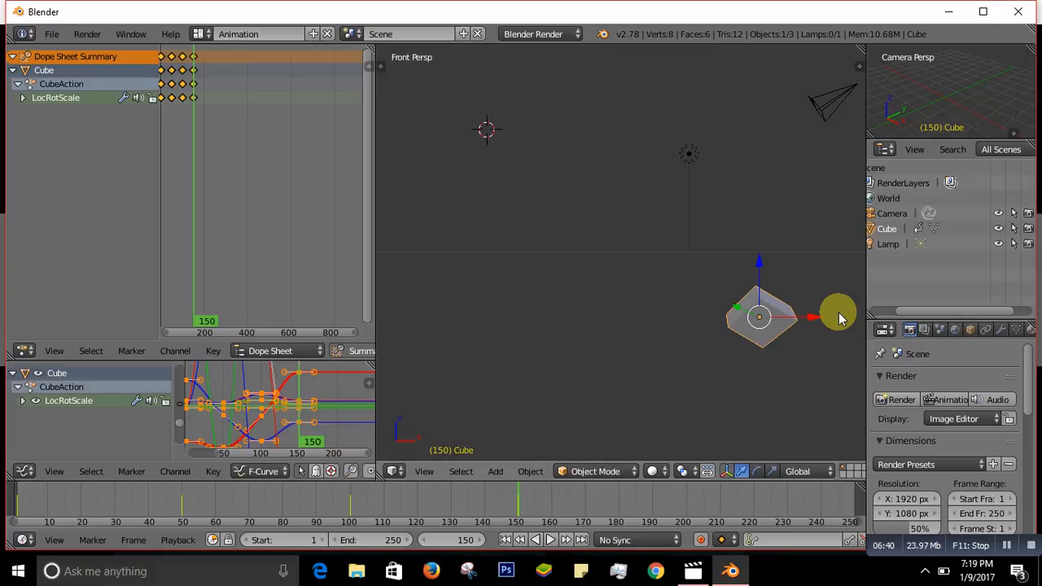
Step: Set the current frame to 200 and move the cube up beside the lamp in the front view
{"action": "left_click", "coordinate": [459, 537]}
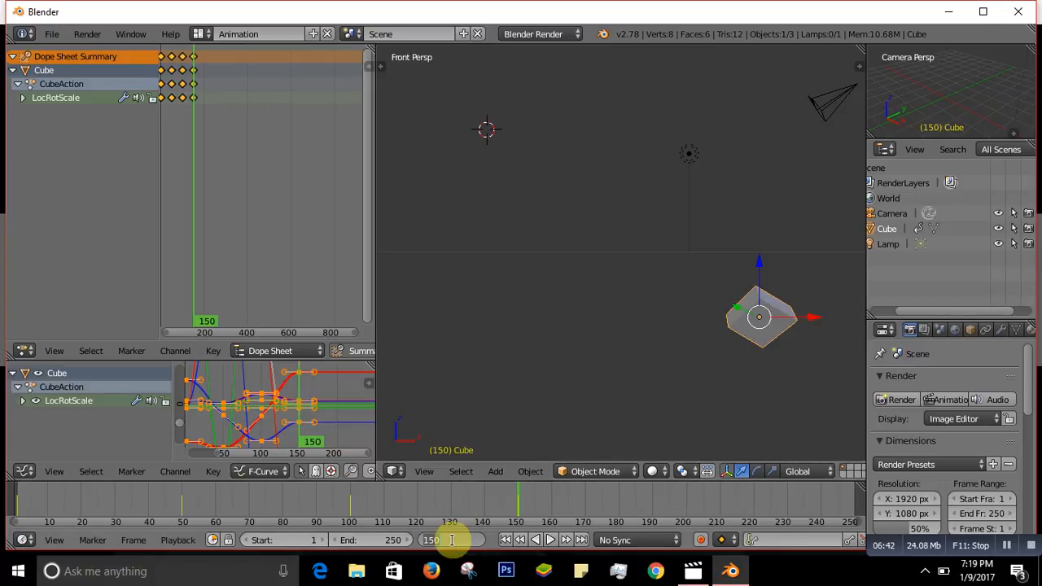
{"action": "type", "text": "200"}
{"action": "key", "text": "Return"}
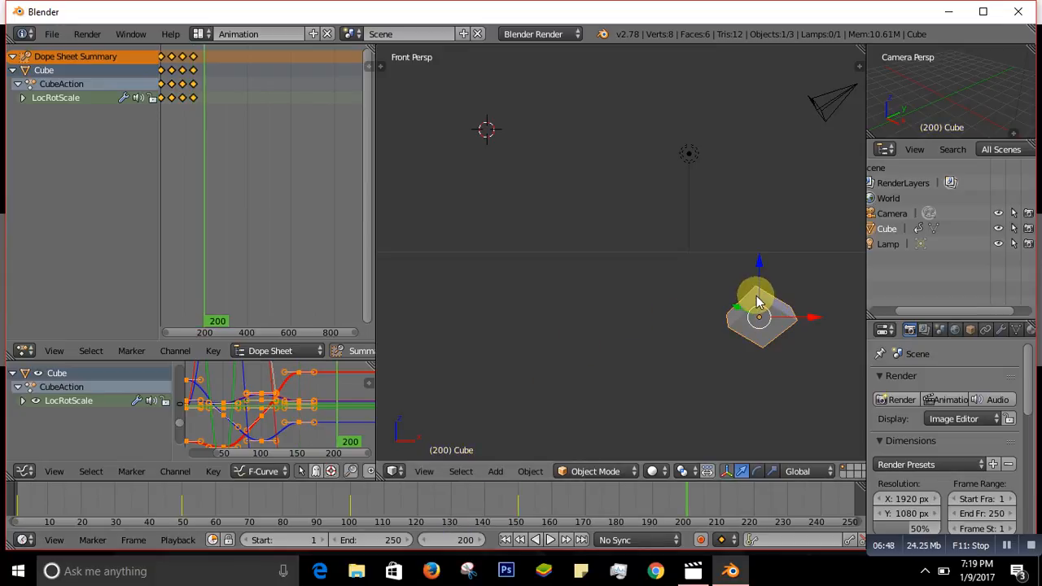
{"action": "key", "text": "g"}
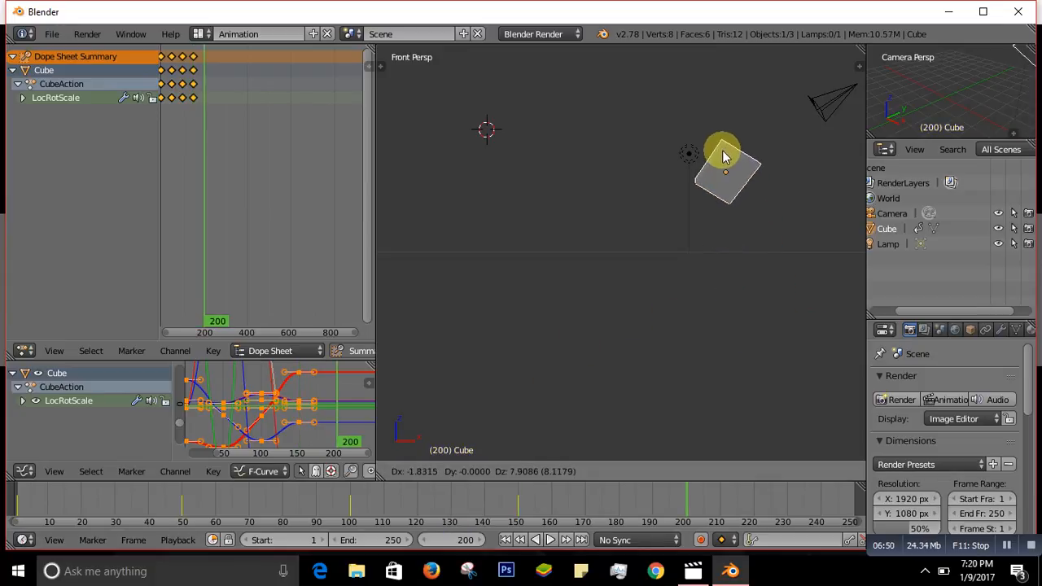
{"action": "left_click", "coordinate": [718, 146]}
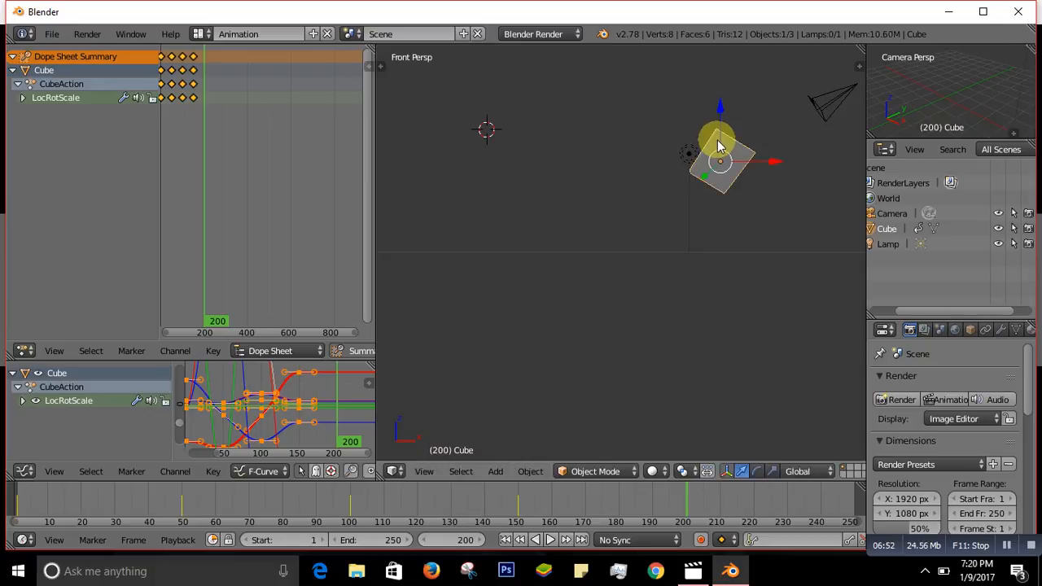
Step: Stretch the cube along the global X axis at frame 200
{"action": "key", "text": "s"}
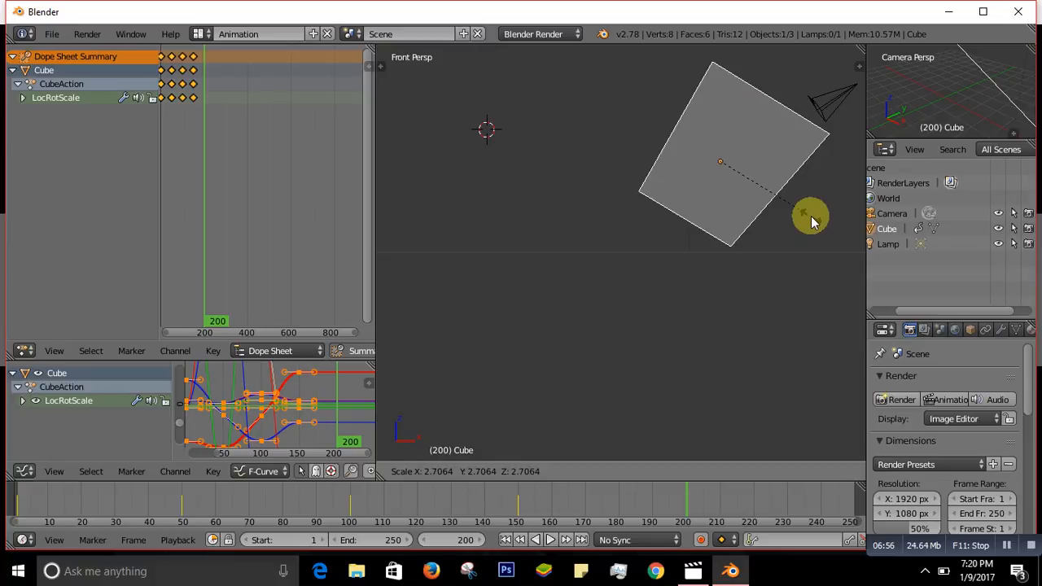
{"action": "key", "text": "x"}
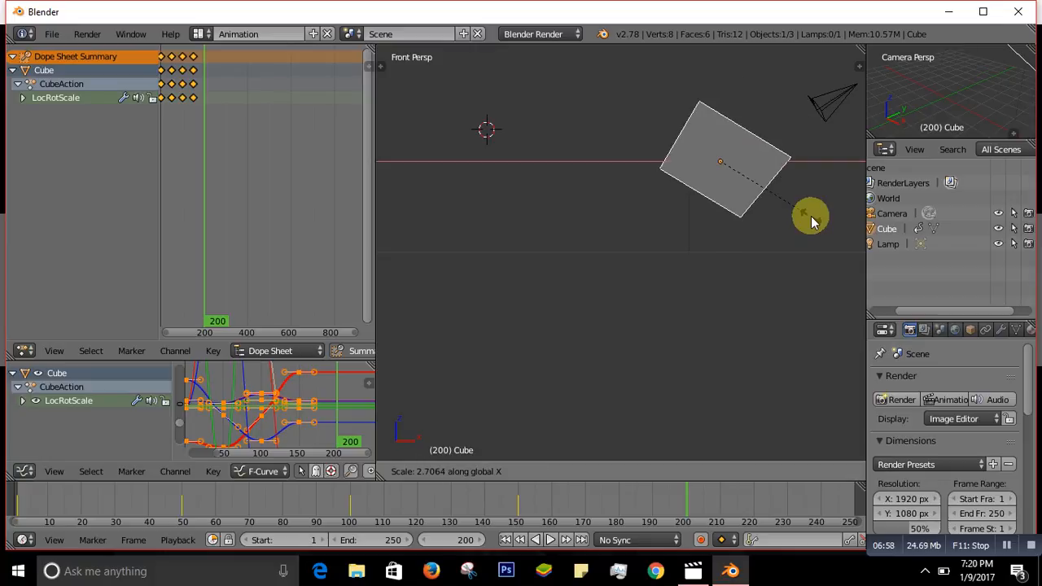
{"action": "left_click", "coordinate": [856, 168]}
Step: Tilt the stretched cube with trackball rotation and insert a LocRotScale keyframe for it at frame 200
{"action": "key", "text": "r"}
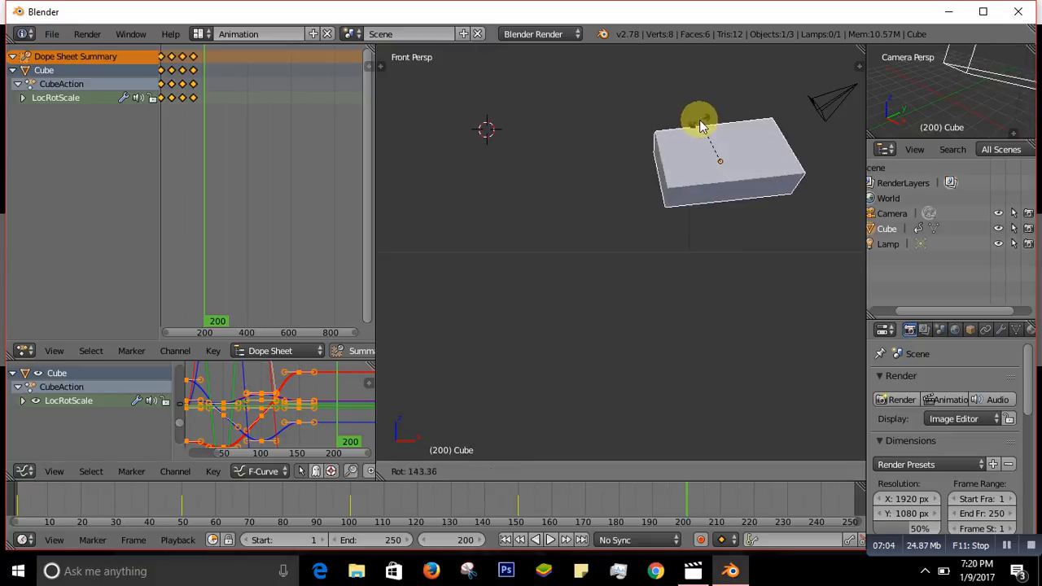
{"action": "key", "text": "r"}
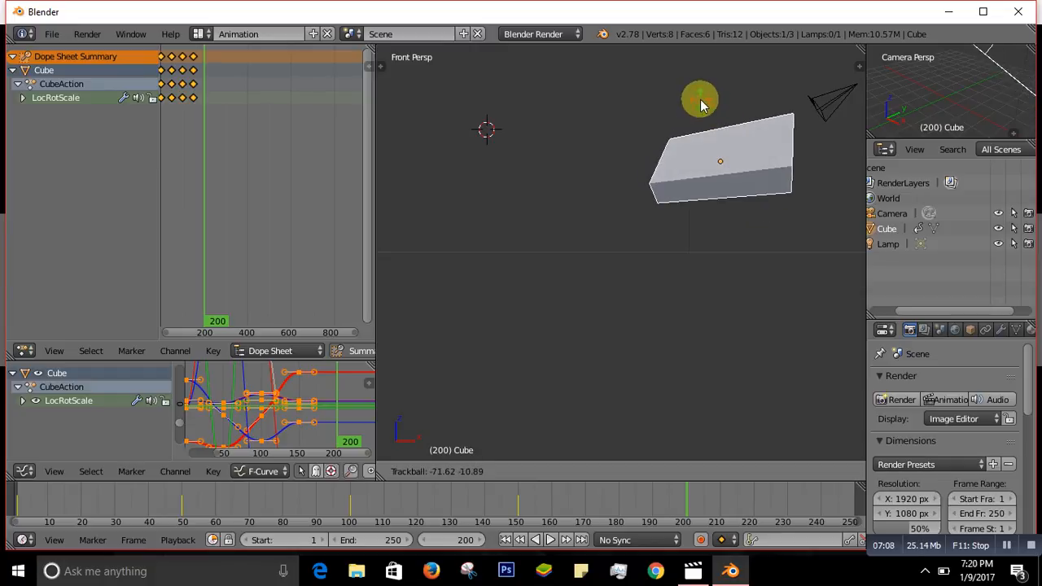
{"action": "left_click", "coordinate": [680, 138]}
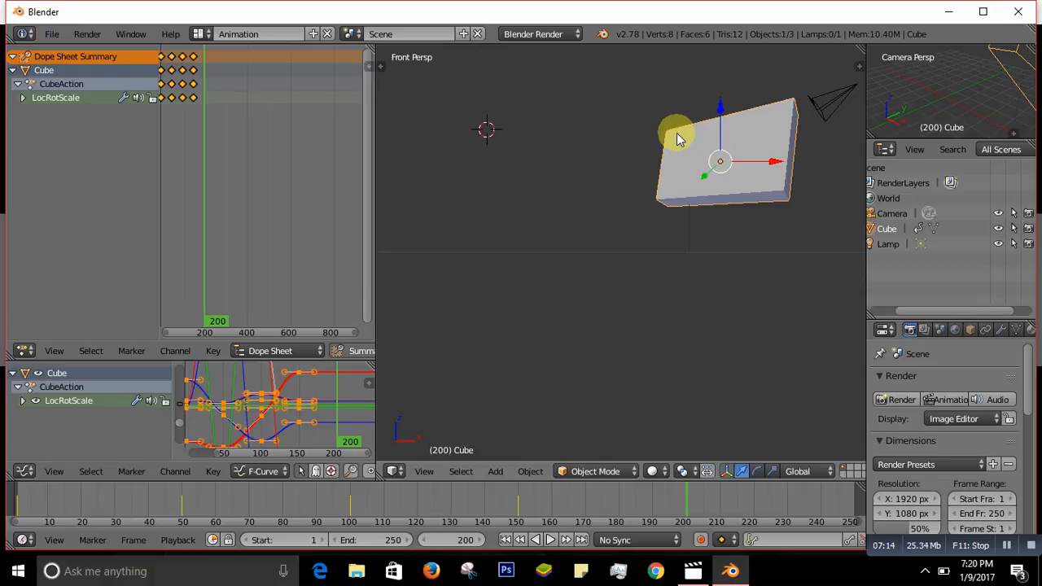
{"action": "key", "text": "i"}
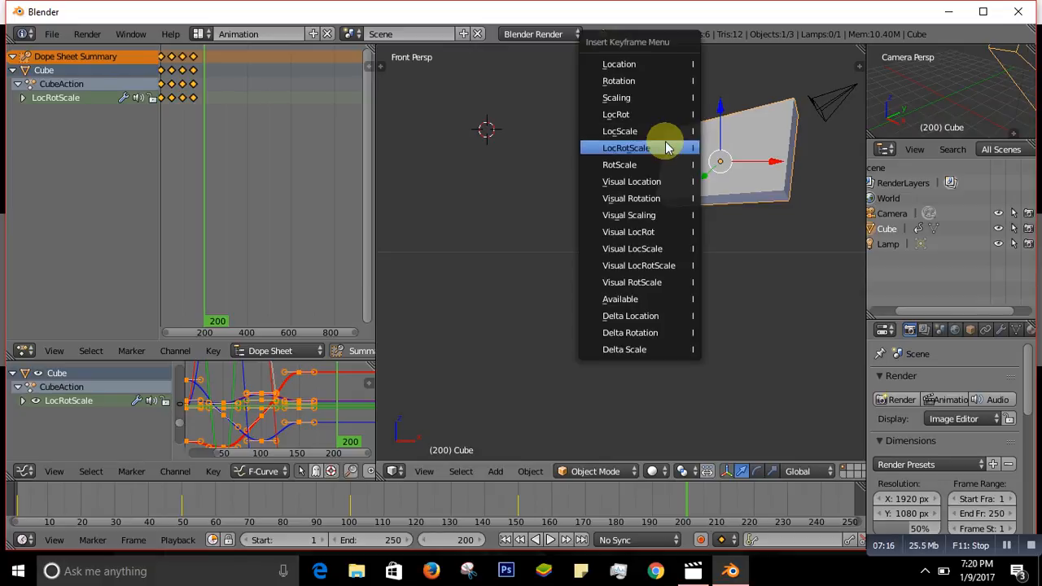
{"action": "left_click", "coordinate": [664, 148]}
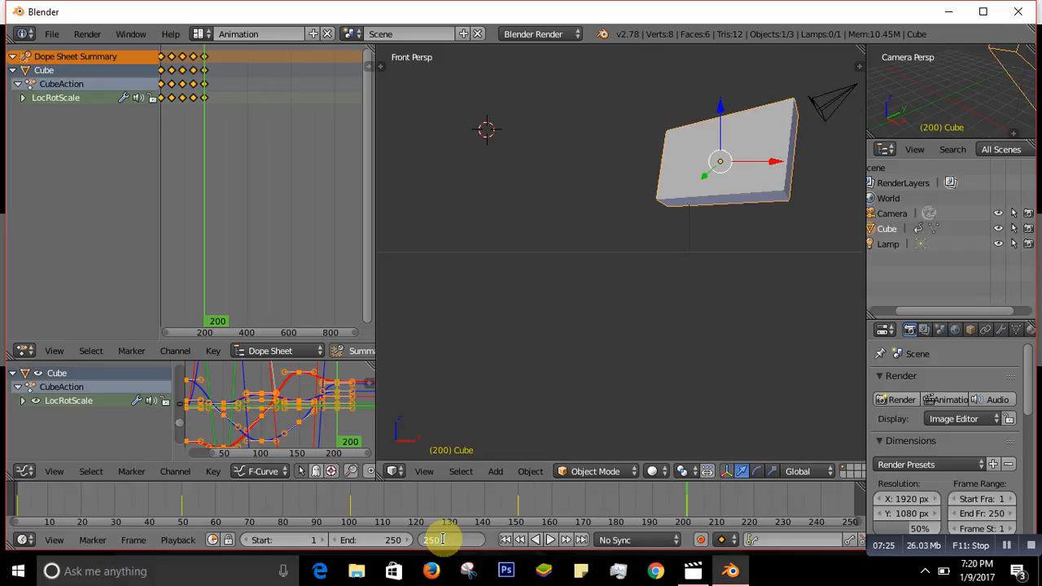
Step: Set the current frame to 250 and try to move the cube down and to the left onto the horizontal line
{"action": "key", "text": "Return"}
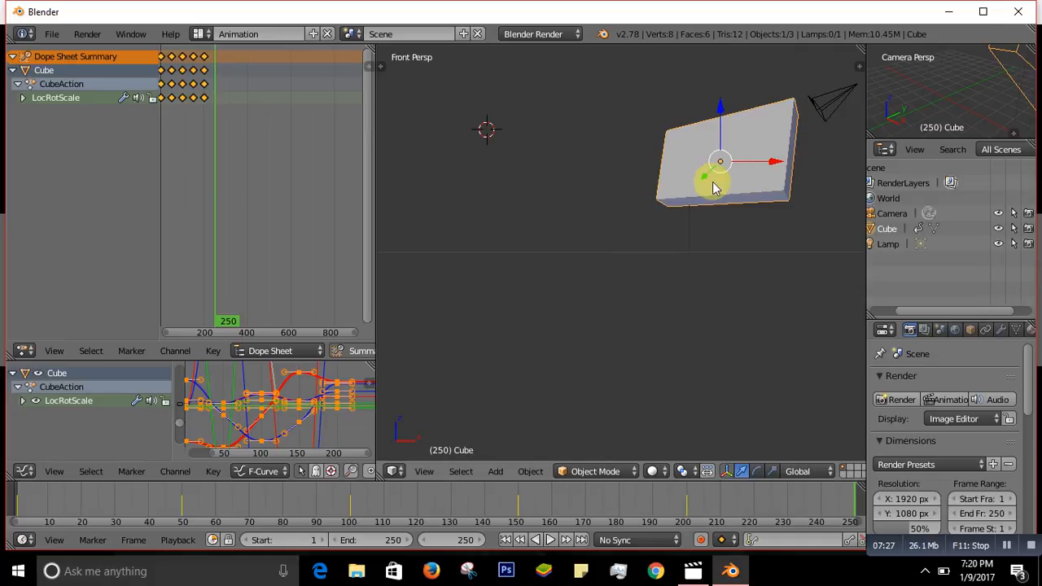
{"action": "left_click_drag", "start_coordinate": [710, 169], "coordinate": [672, 253]}
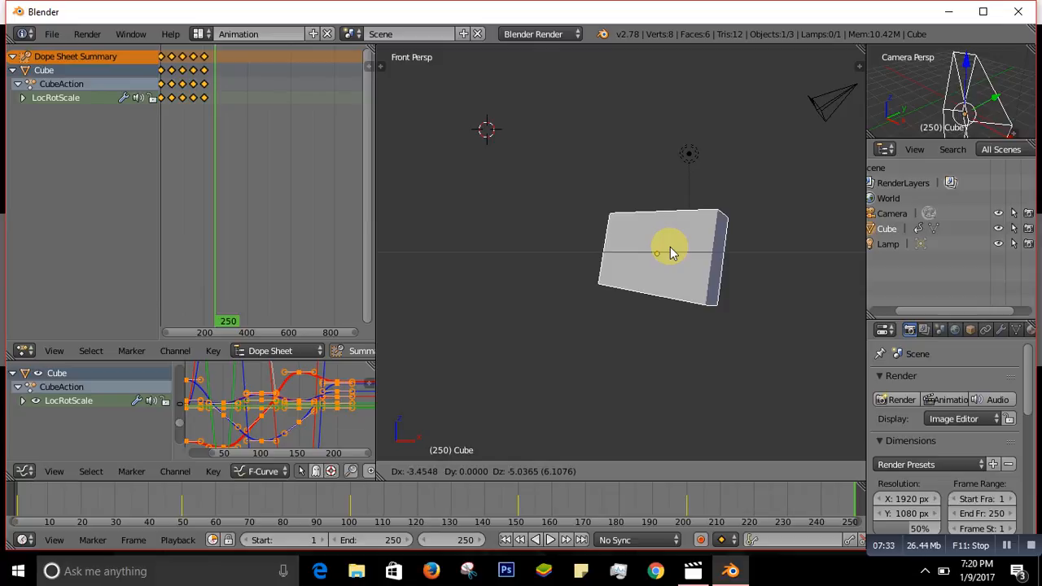
{"action": "right_click", "coordinate": [672, 253]}
Step: Flatten the cube along the global Z axis and move it down and to the left onto the horizontal line at frame 250
{"action": "key", "text": "s"}
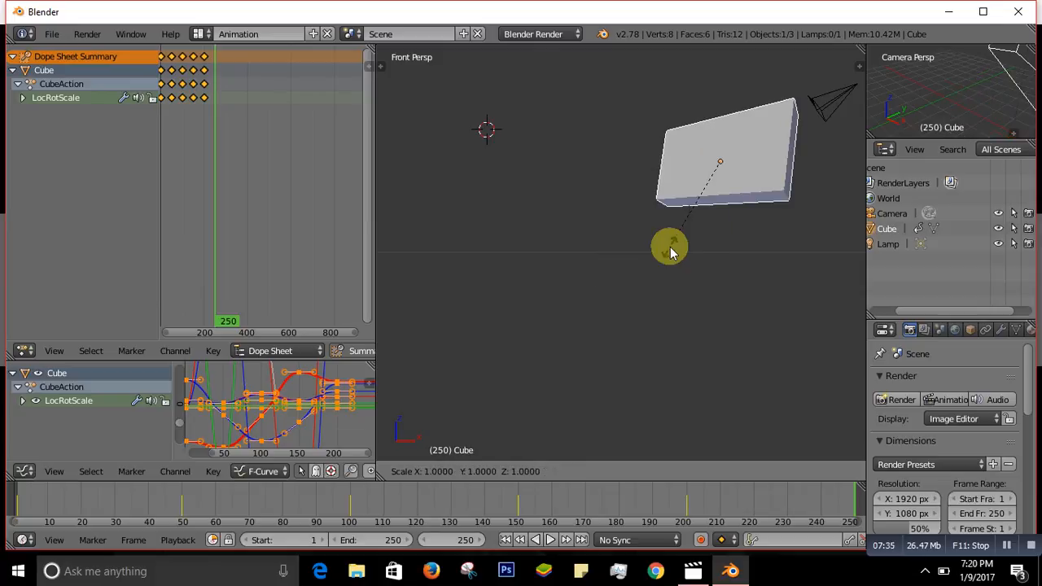
{"action": "key", "text": "z"}
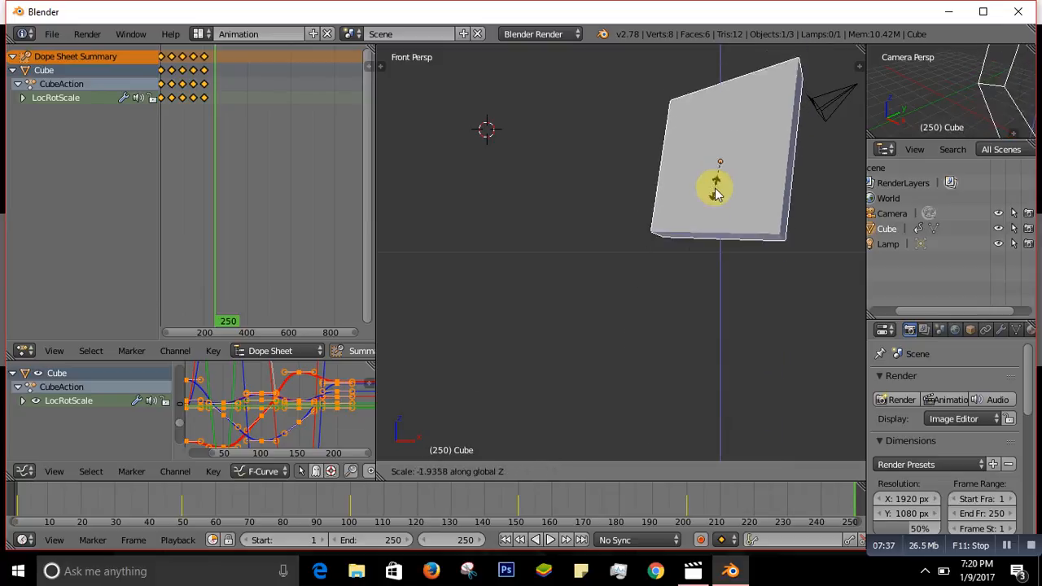
{"action": "left_click", "coordinate": [720, 166]}
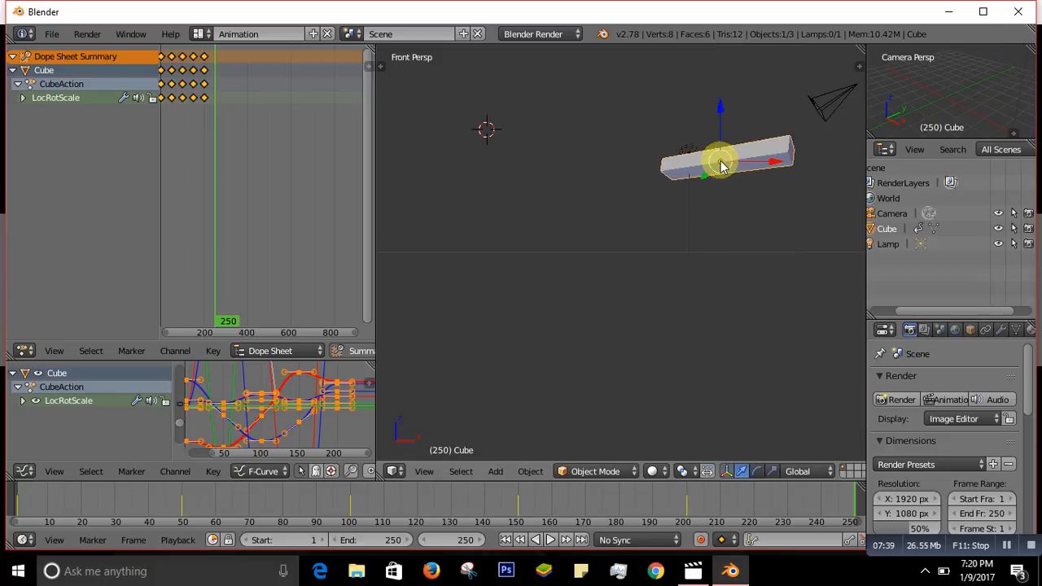
{"action": "left_click_drag", "start_coordinate": [721, 166], "coordinate": [652, 255]}
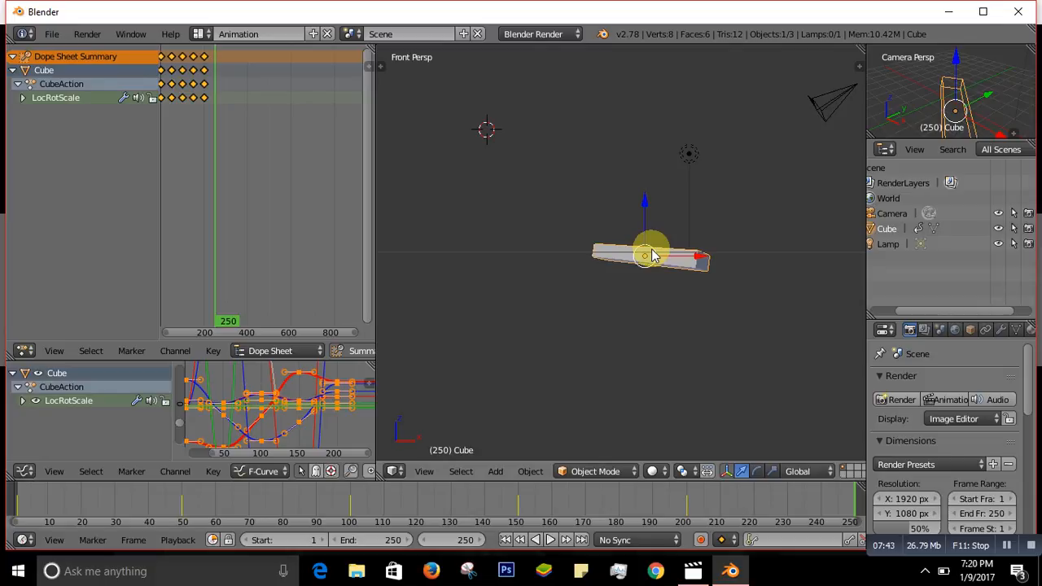
Step: Shorten the flattened cube along the global X axis and rotate it upright
{"action": "key", "text": "s"}
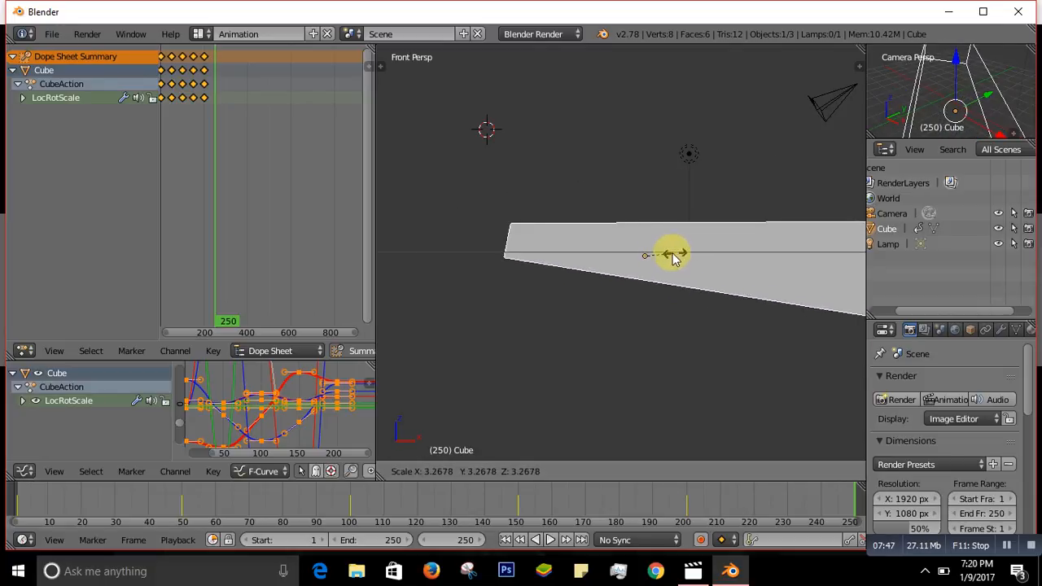
{"action": "left_click", "coordinate": [654, 258]}
{"action": "key", "text": "s"}
{"action": "key", "text": "x"}
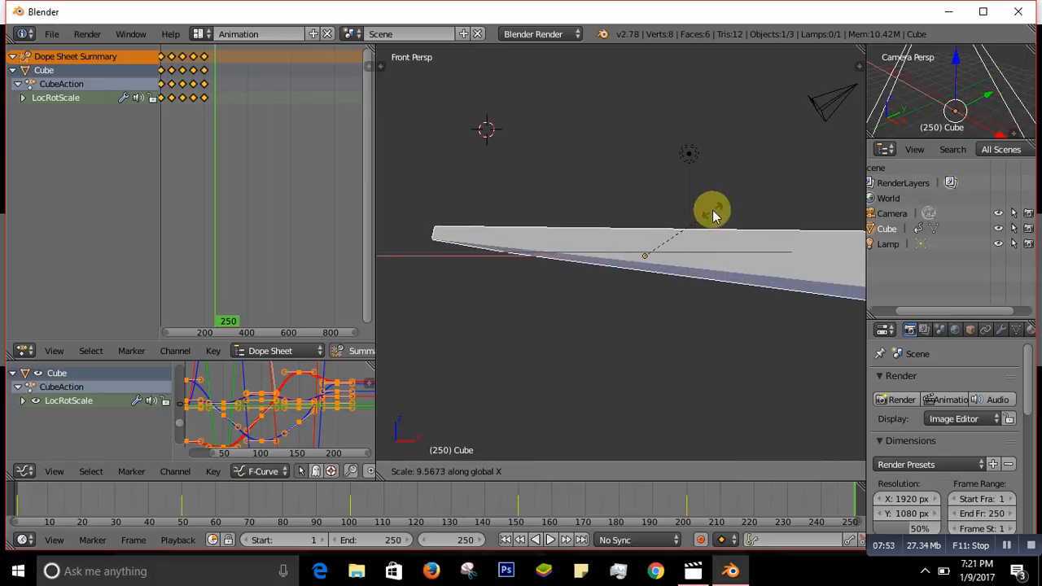
{"action": "left_click", "coordinate": [649, 256]}
{"action": "key", "text": "r"}
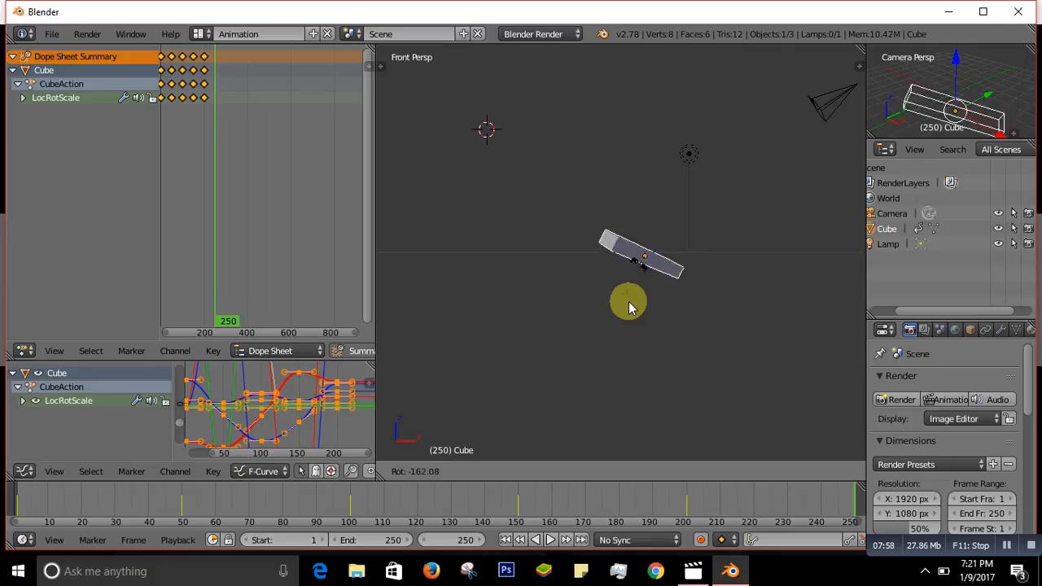
{"action": "left_click", "coordinate": [713, 285]}
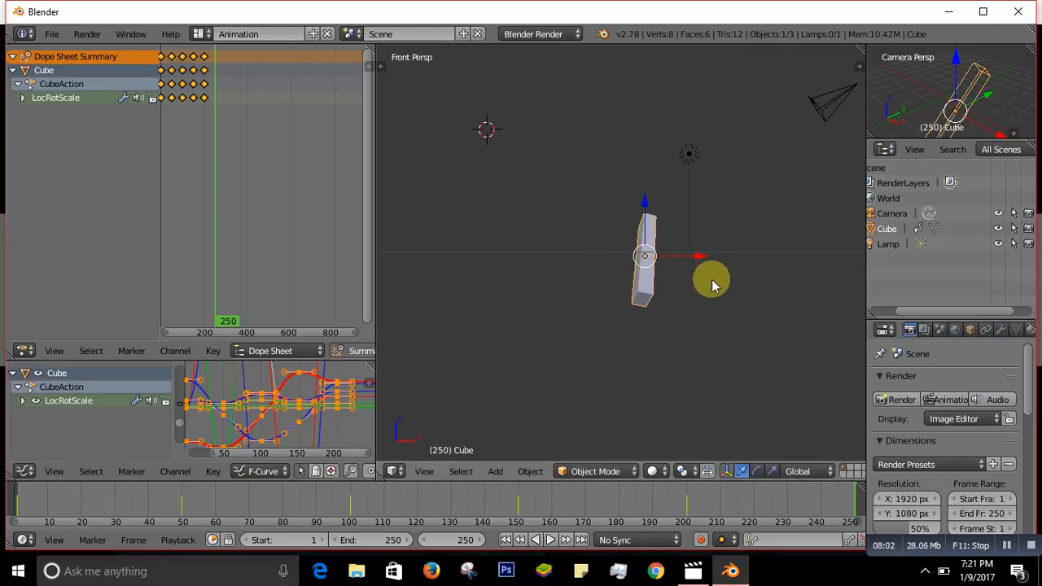
Step: Widen the upright cube along the global X axis, then scale it down uniformly to about 0.42
{"action": "key", "text": "s"}
{"action": "key", "text": "x"}
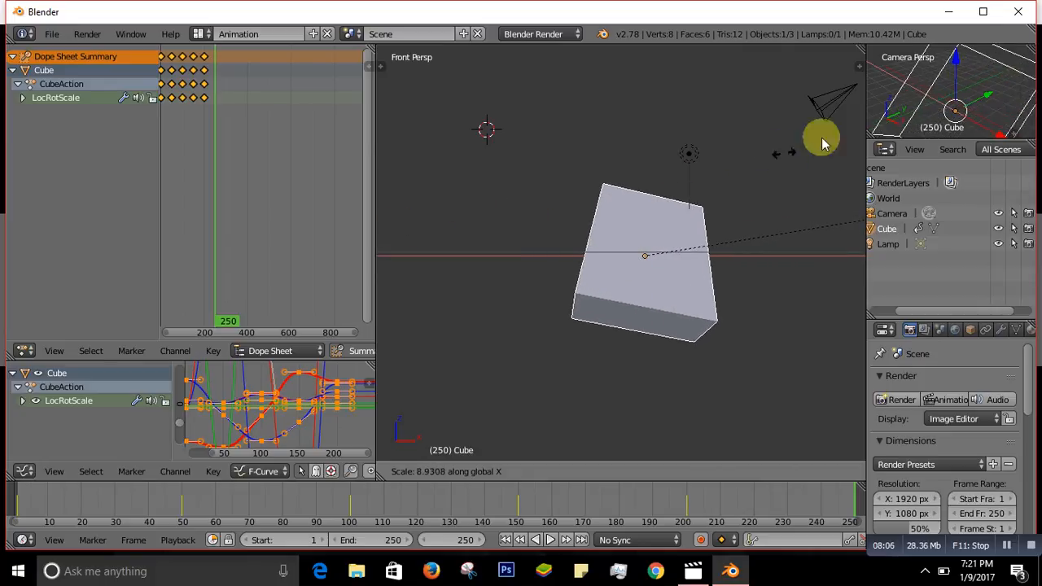
{"action": "left_click", "coordinate": [389, 135]}
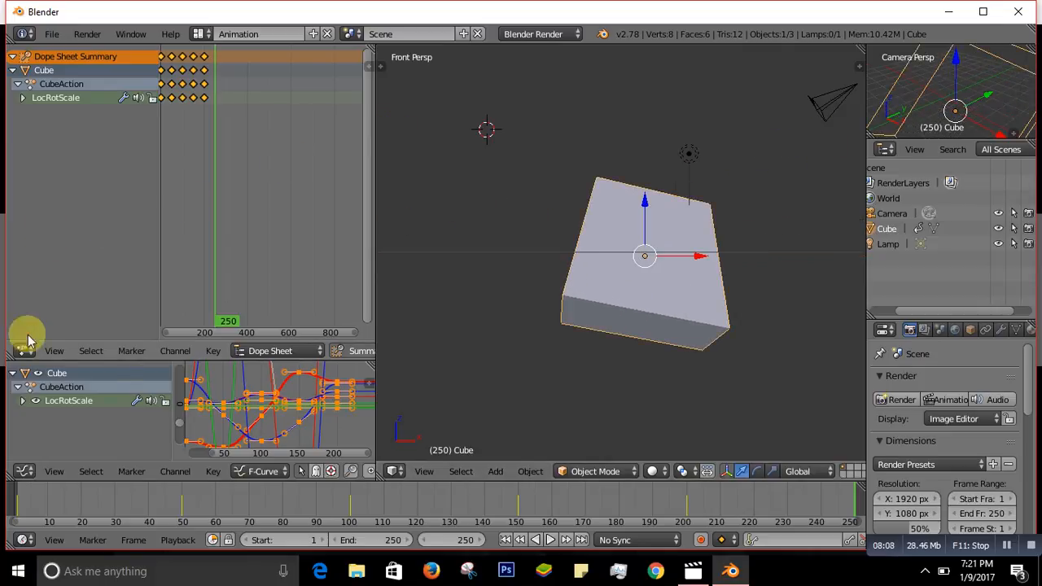
{"action": "key", "text": "s"}
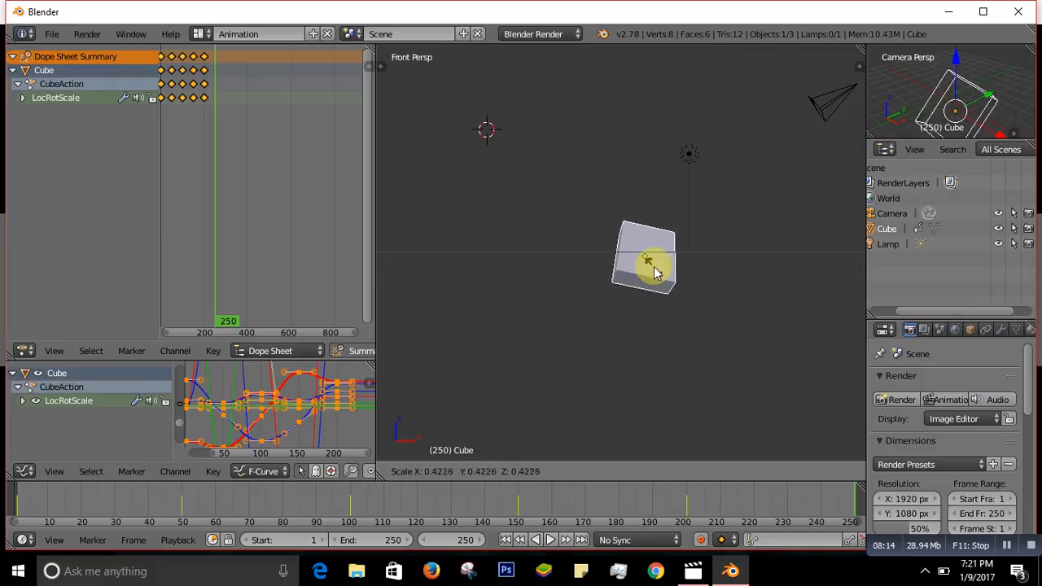
{"action": "left_click", "coordinate": [656, 271]}
Step: Tilt the cube with trackball rotation and insert a LocRotScale keyframe for it at frame 250
{"action": "key", "text": "r"}
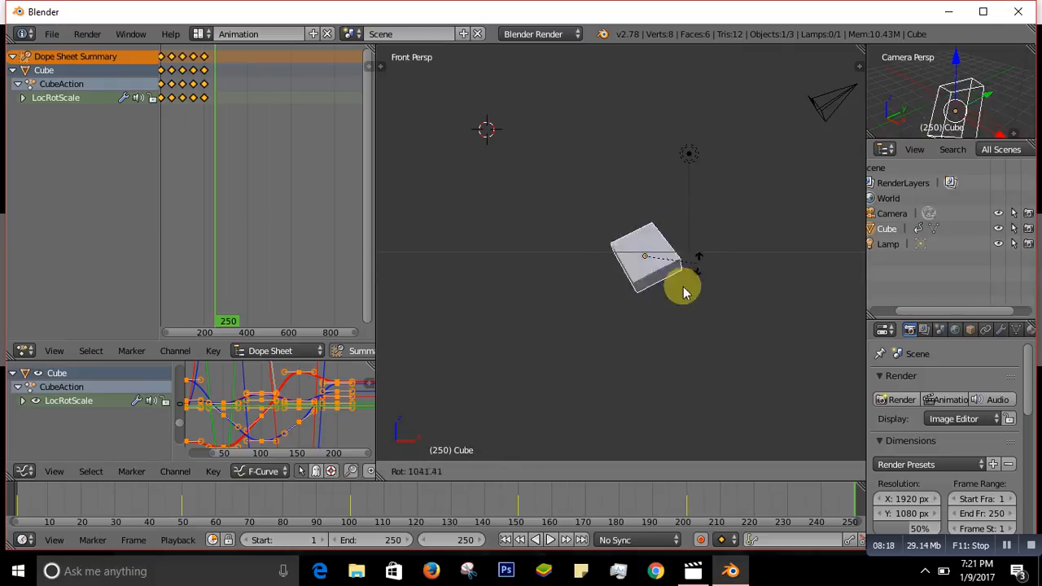
{"action": "key", "text": "r"}
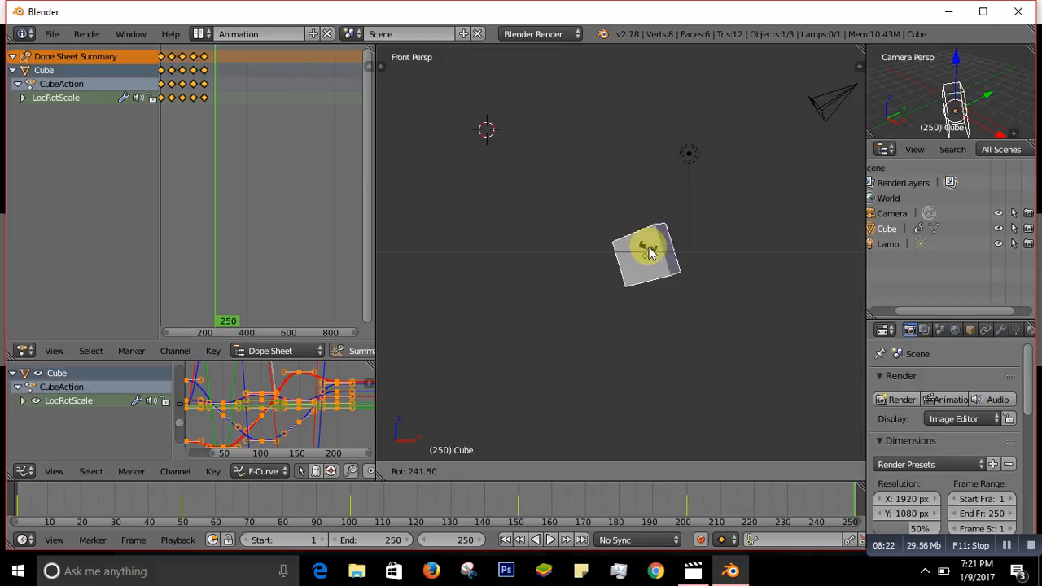
{"action": "left_click", "coordinate": [648, 257]}
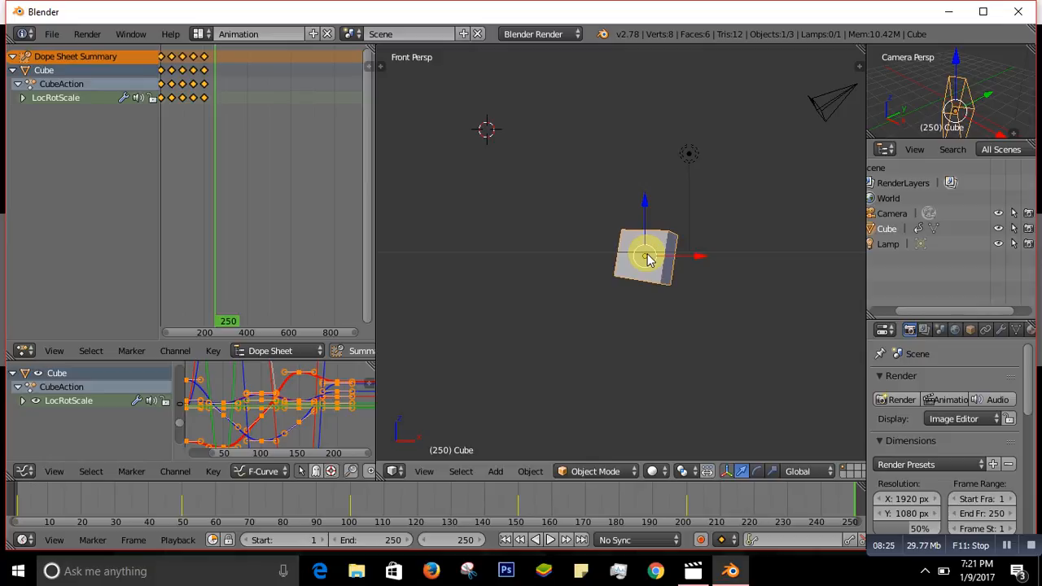
{"action": "key", "text": "i"}
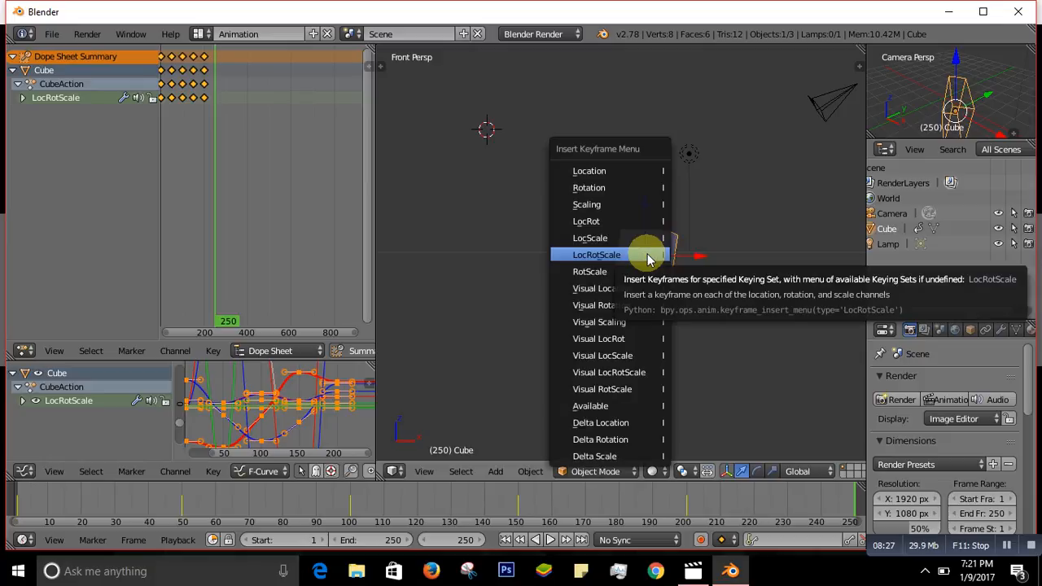
{"action": "left_click", "coordinate": [631, 259]}
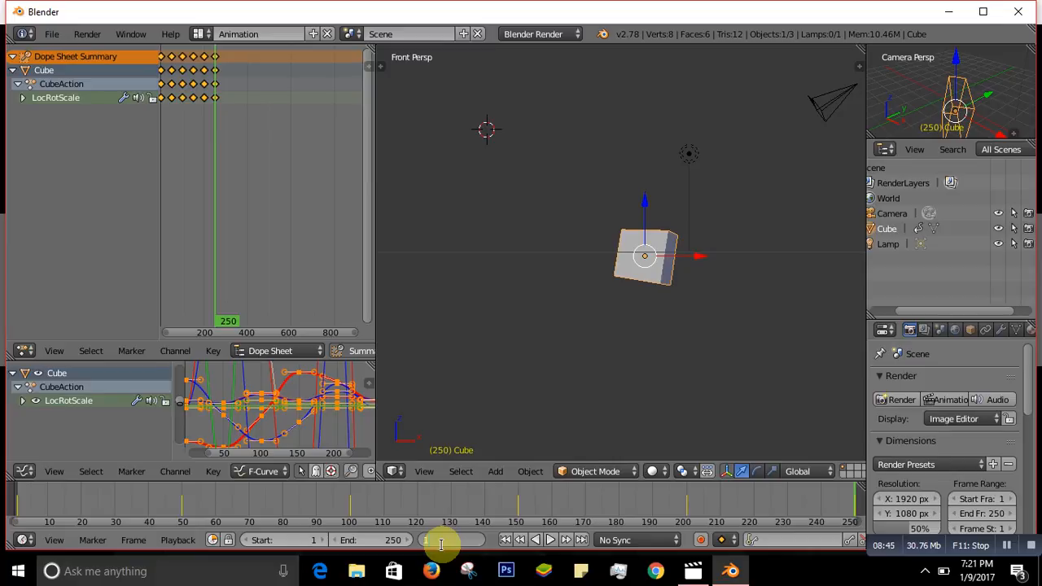
Step: Set the current frame to 1 and play the animation
{"action": "key", "text": "Return"}
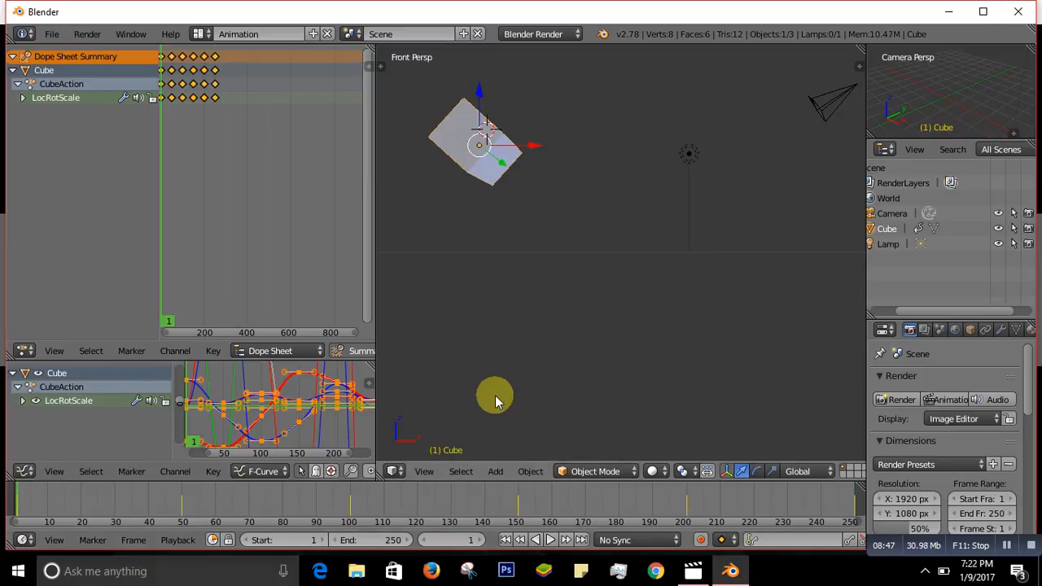
{"action": "key", "text": "alt+a"}
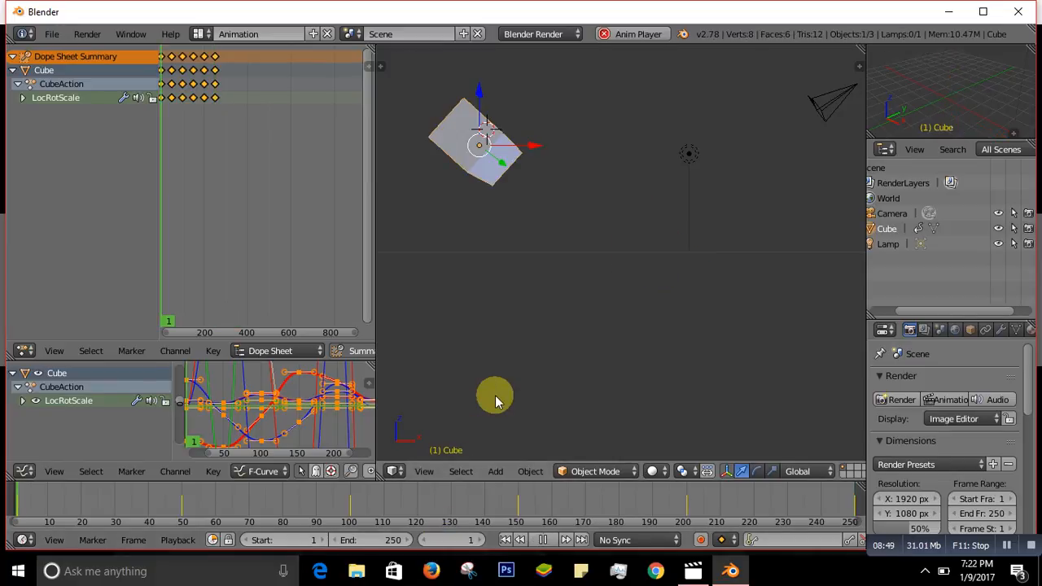